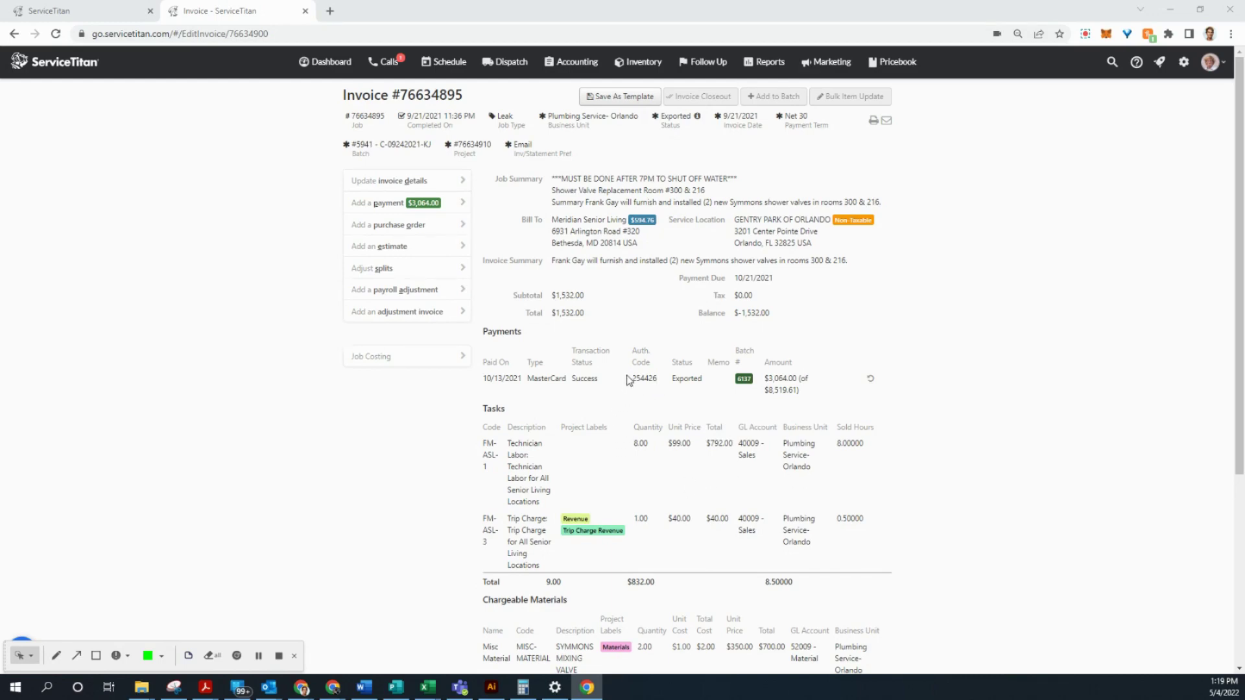
- Load the copied address of invoice #76634895 in a new Chrome tab
scroll(646, 425, "down", 3)
scroll(650, 426, "up", 3)
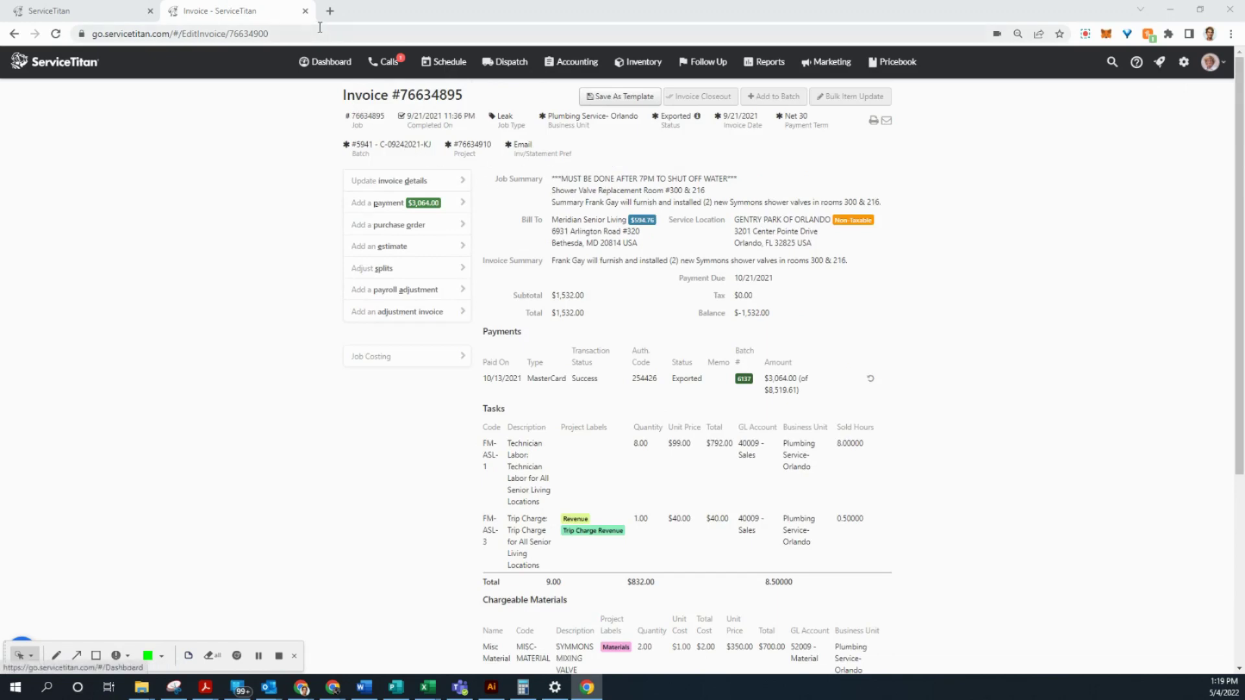
left_click(285, 37)
key("ctrl+c")
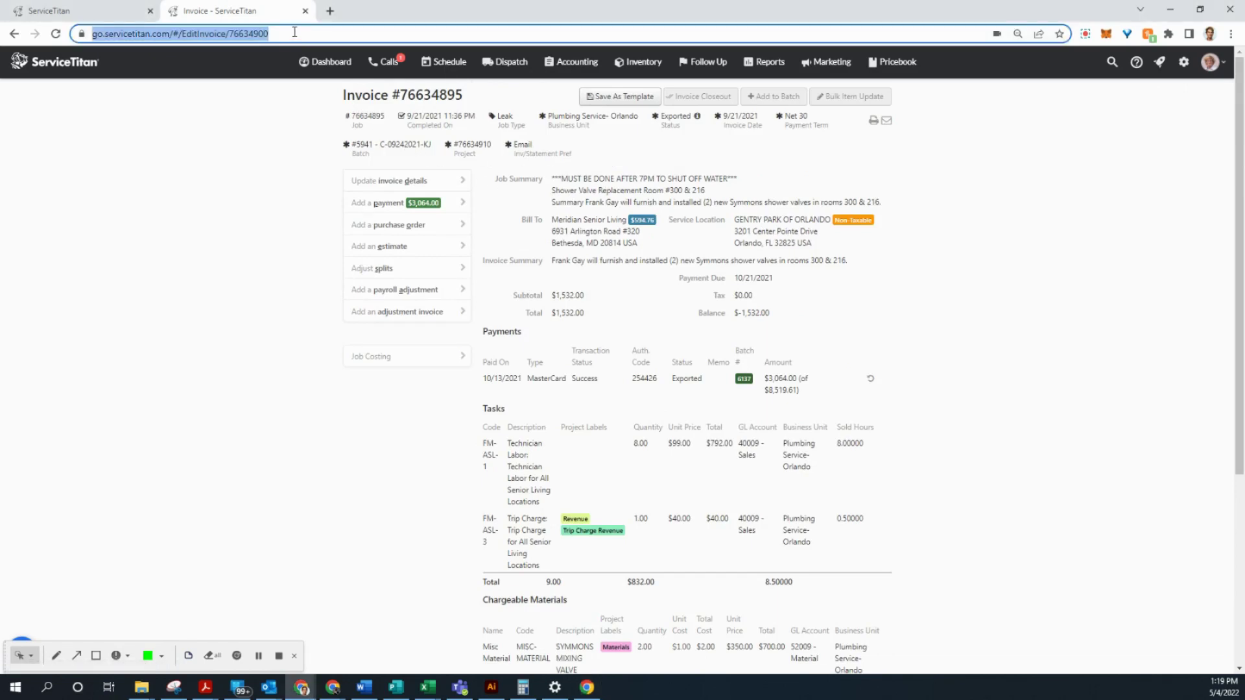
left_click(348, 22)
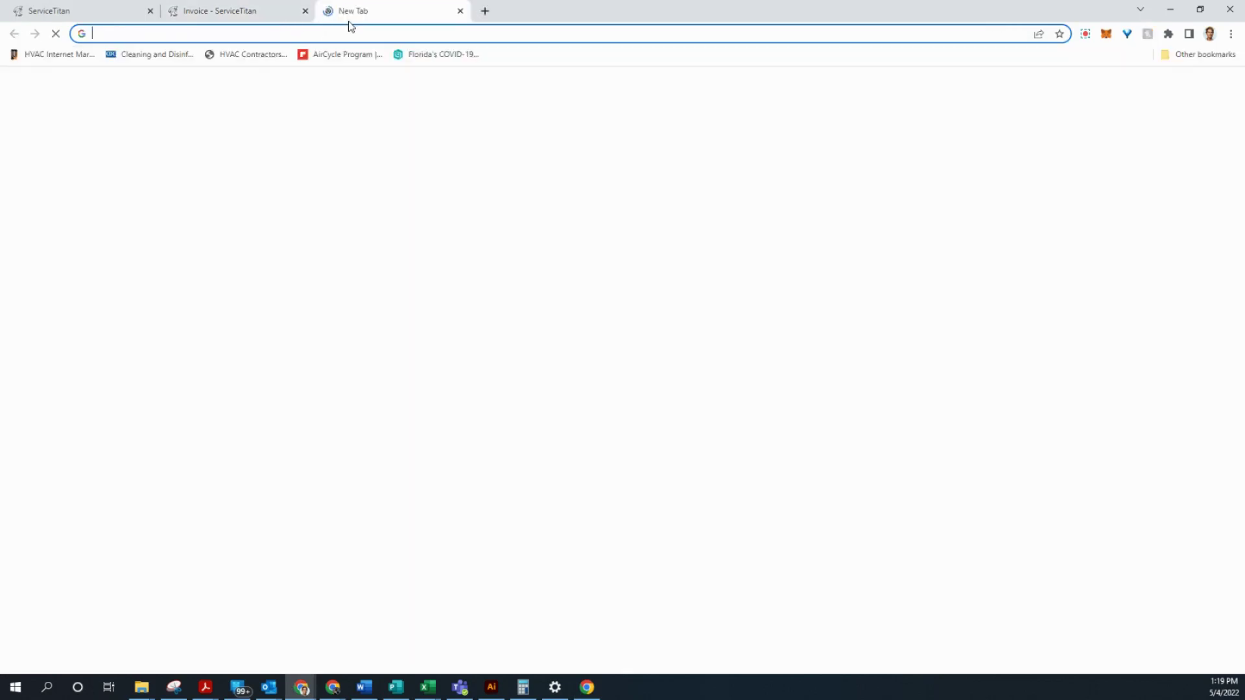
key("ctrl+v")
key("Return")
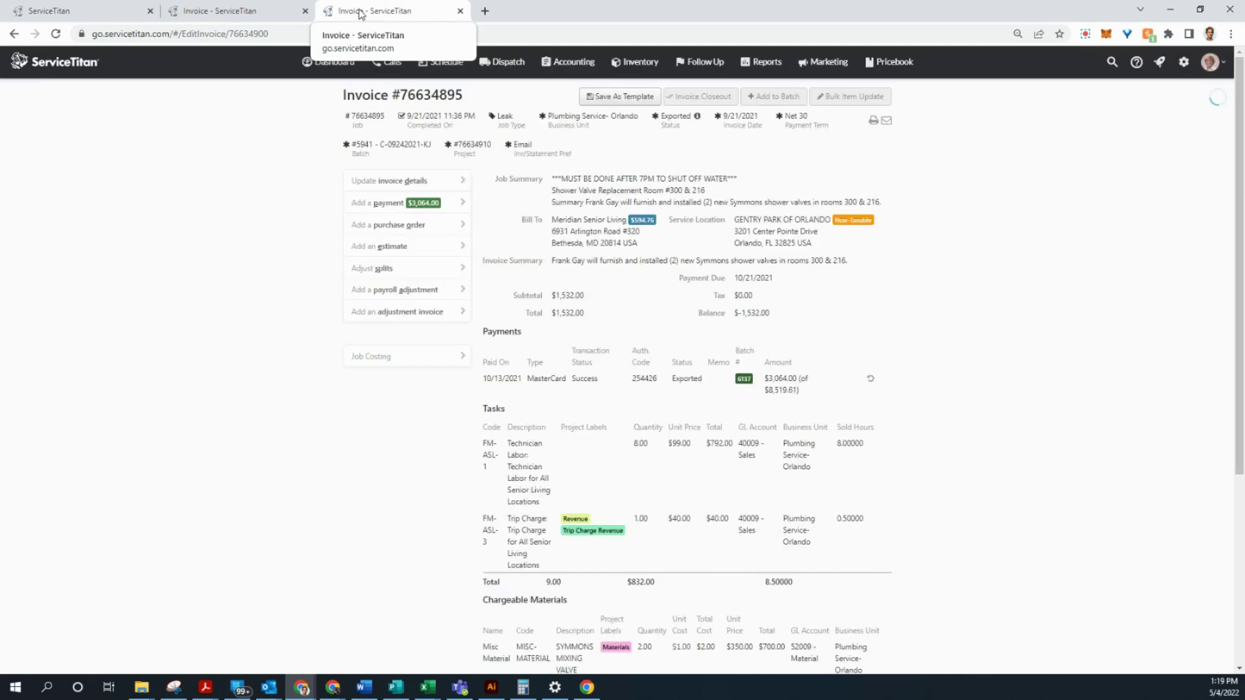
- Move the duplicate invoice into its own window and create adjustment invoice #76634895-1
left_click_drag(360, 13, 1244, 129)
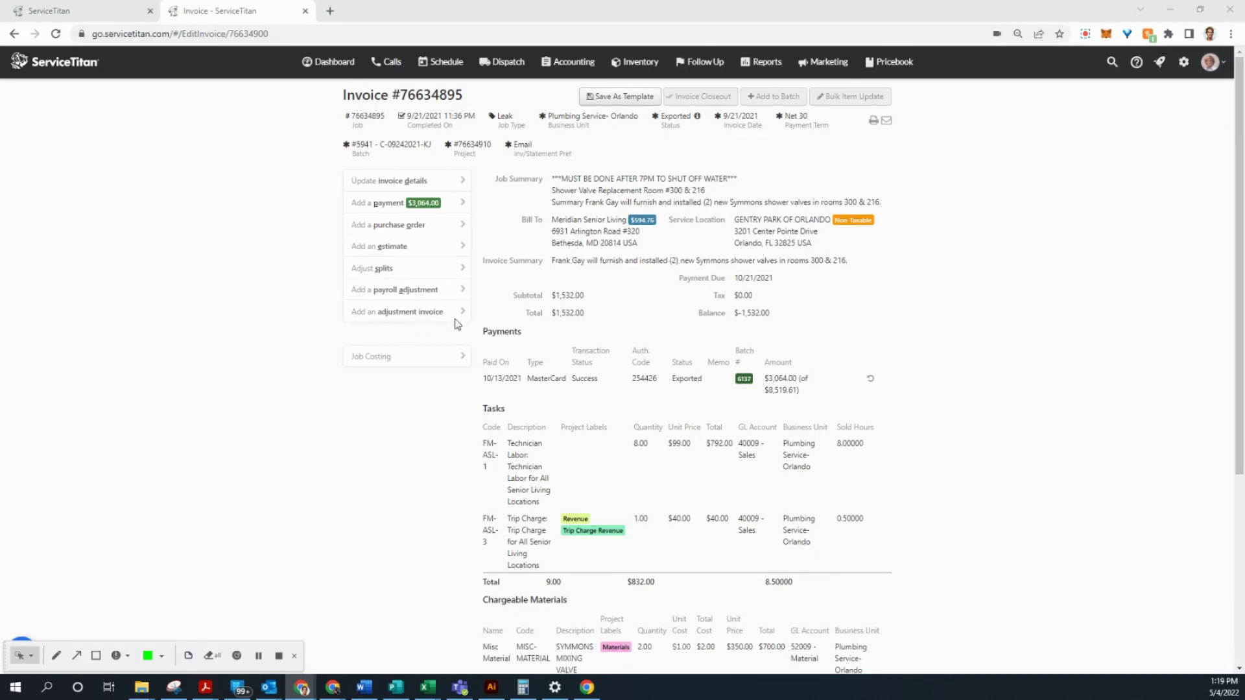
left_click(420, 319)
left_click(420, 319)
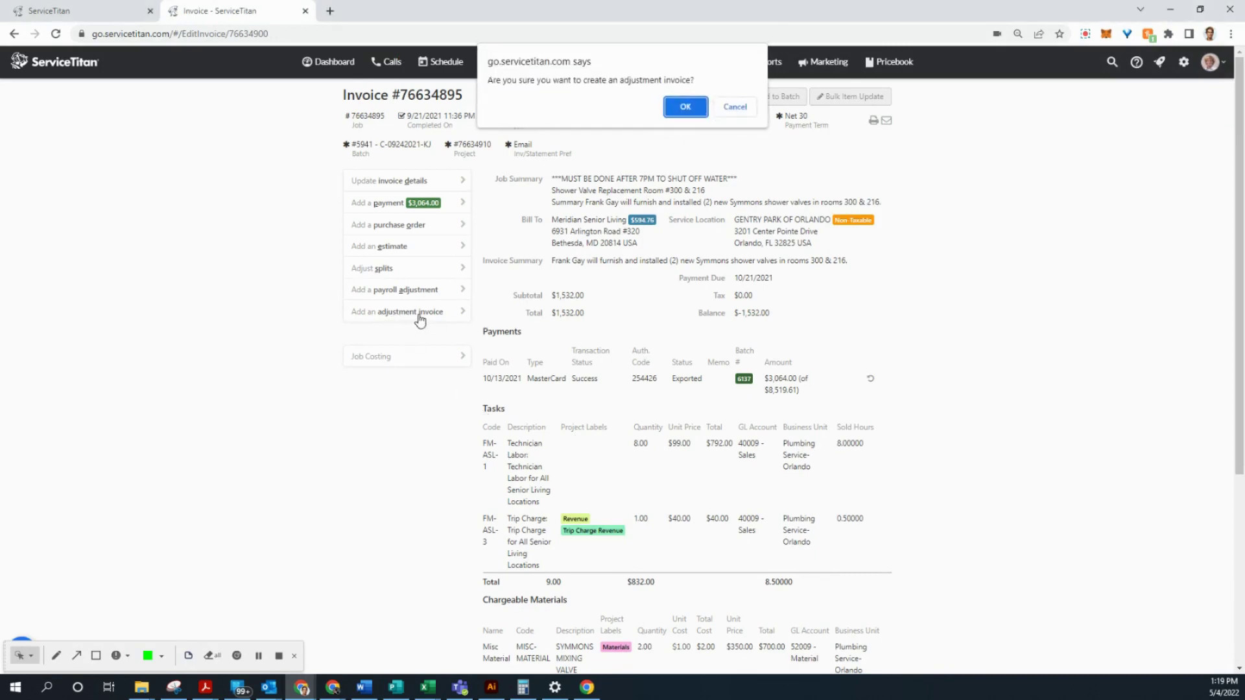
left_click(678, 105)
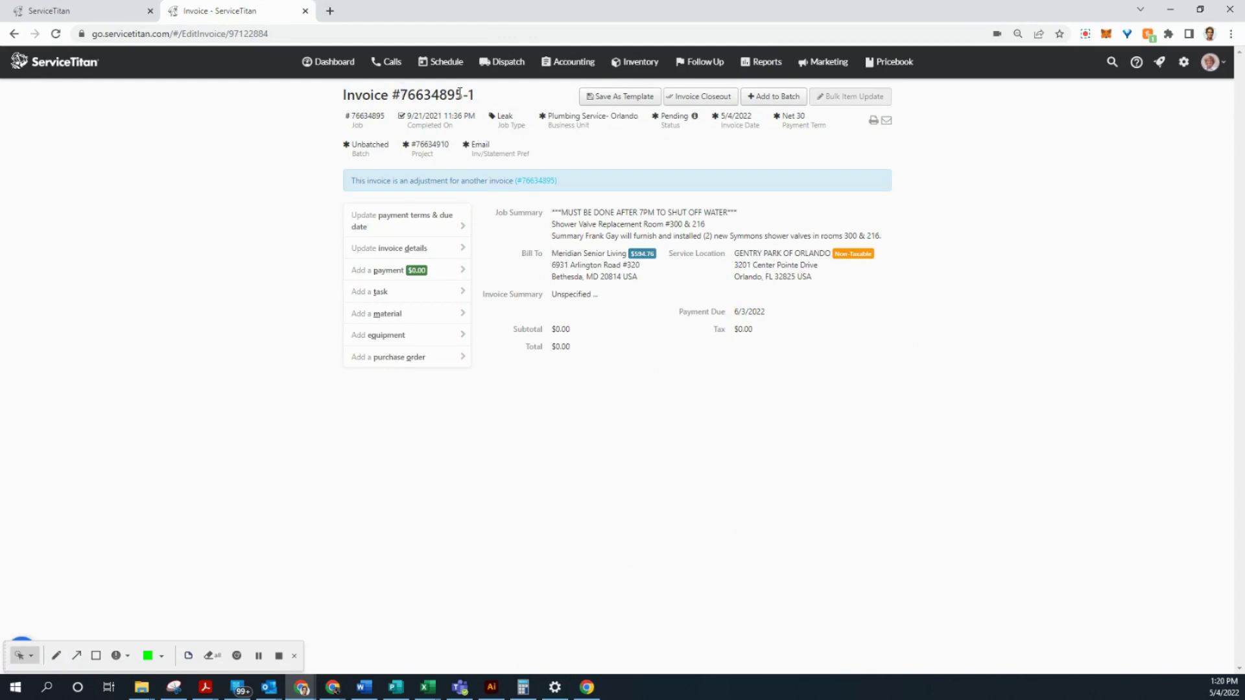
mouse_move(462, 95)
left_mouse_down()
mouse_move(399, 94)
mouse_move(482, 101)
left_mouse_up()
- Set the adjustment invoice type to COD with the summary 'INVOICE ADJUSTMENT' and save
left_click(413, 252)
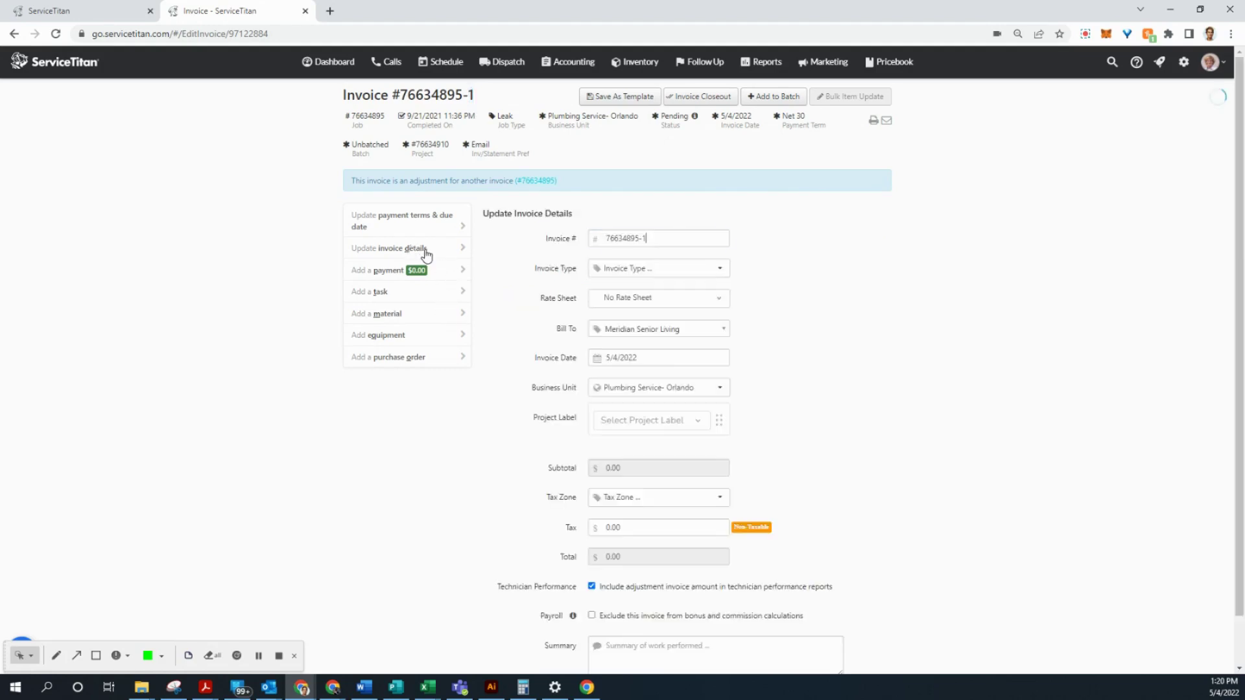
left_click(656, 269)
left_click(626, 295)
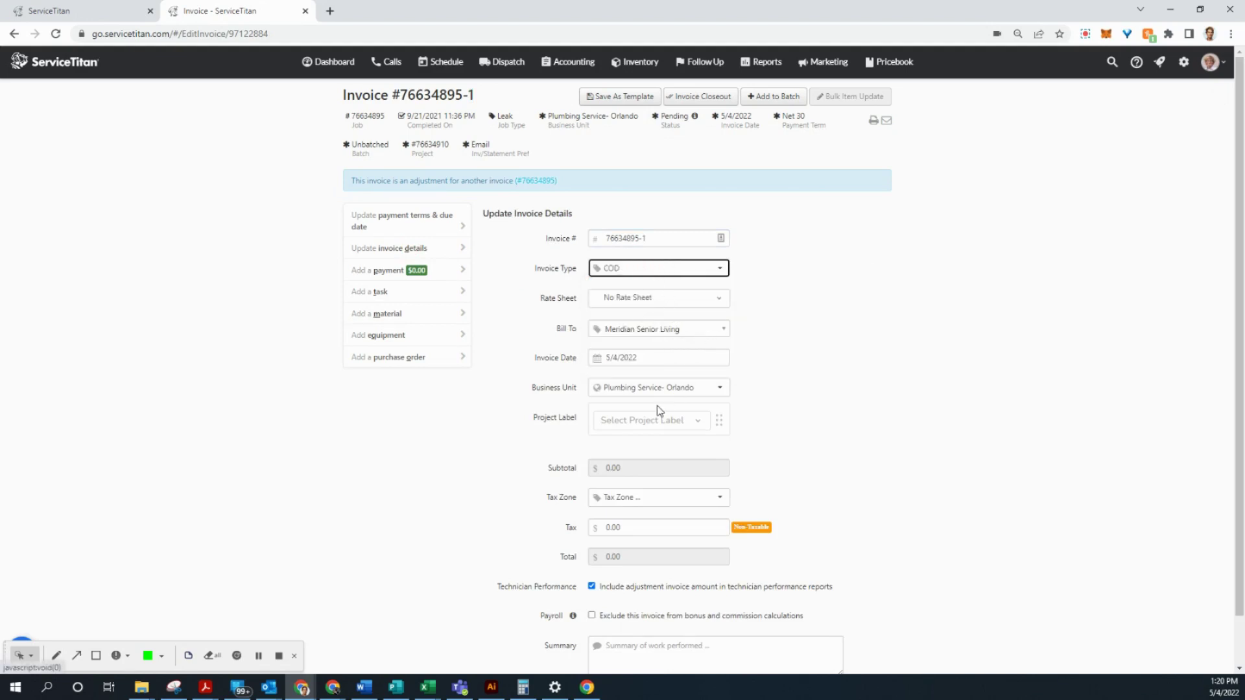
scroll(642, 492, "down", 1)
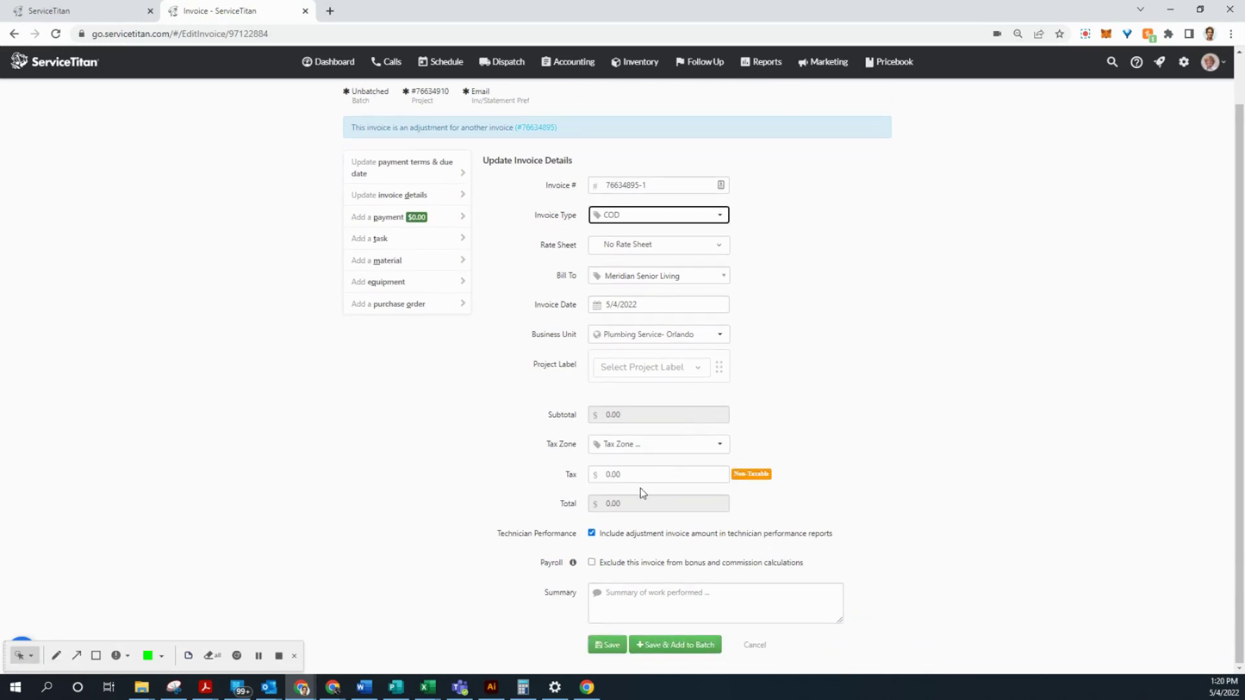
left_click(631, 606)
type("INVOI")
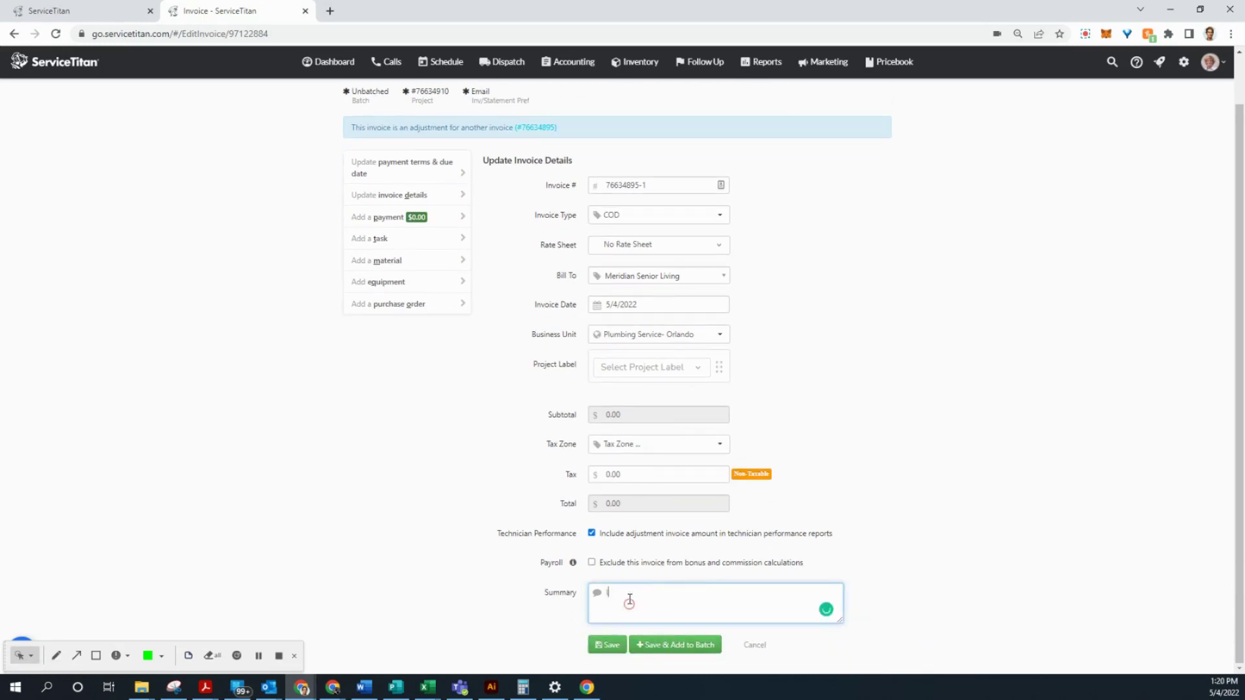
type("CE ADJUSTMENT -per Jon F.")
key("ctrl+a")
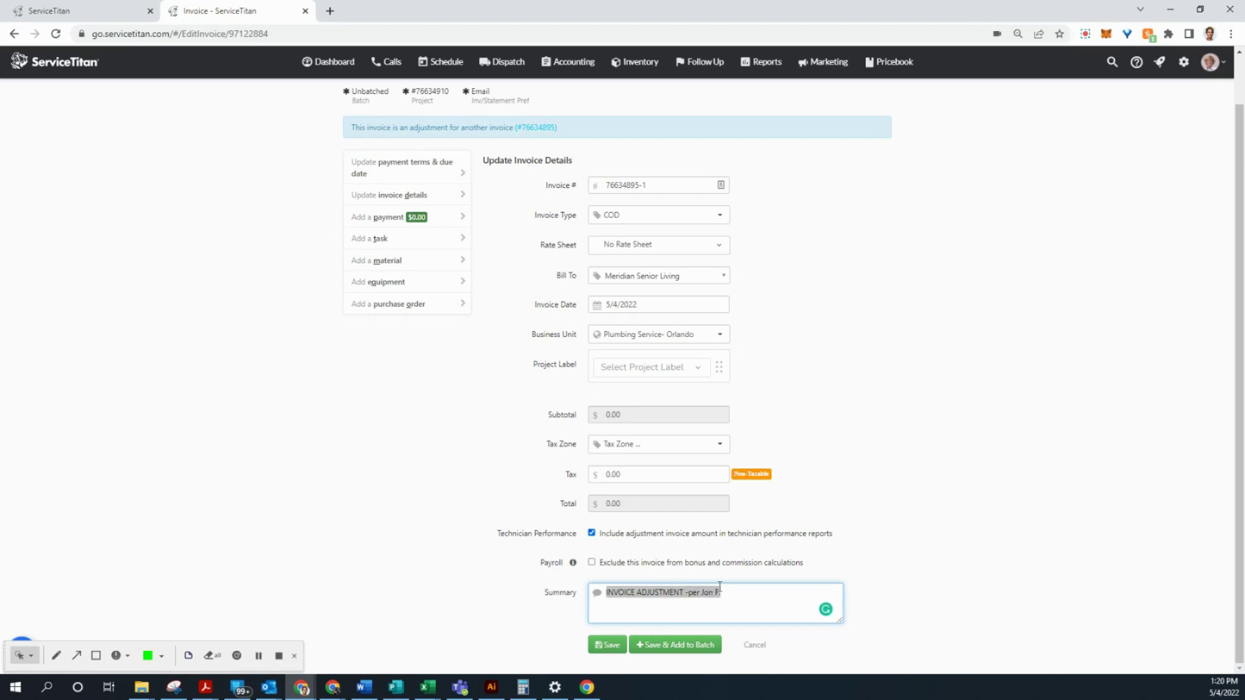
left_click(674, 592)
left_click_drag(685, 592, 583, 593)
key("ctrl+c")
left_click(606, 644)
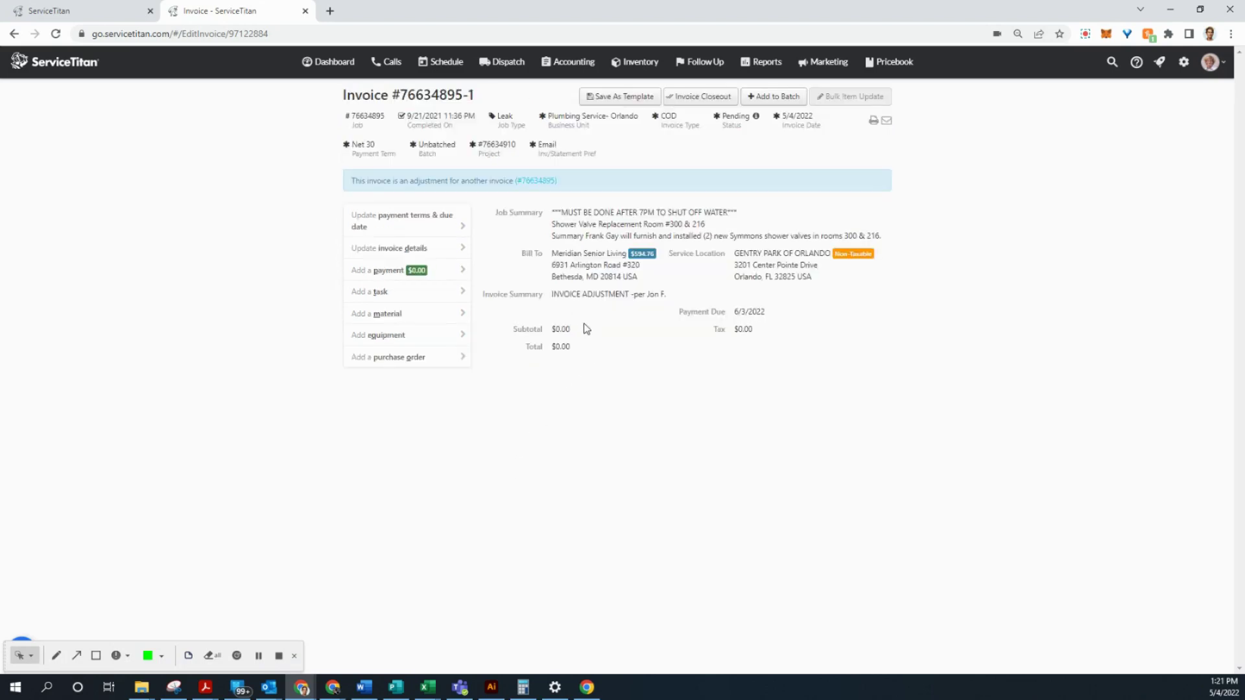
- Add a task and choose FM-ASL-1 Technician Labor from the search
left_click(401, 290)
left_click(653, 300)
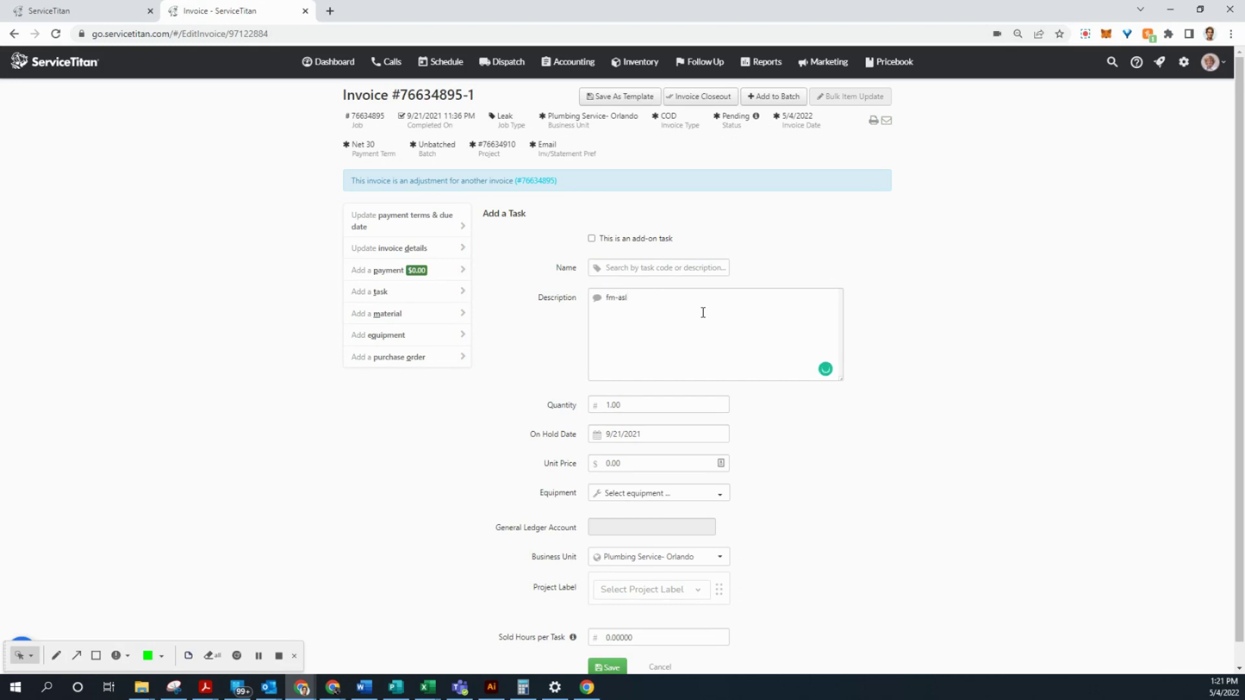
type("fm-asl-1")
key("ctrl+a")
key("BackSpace")
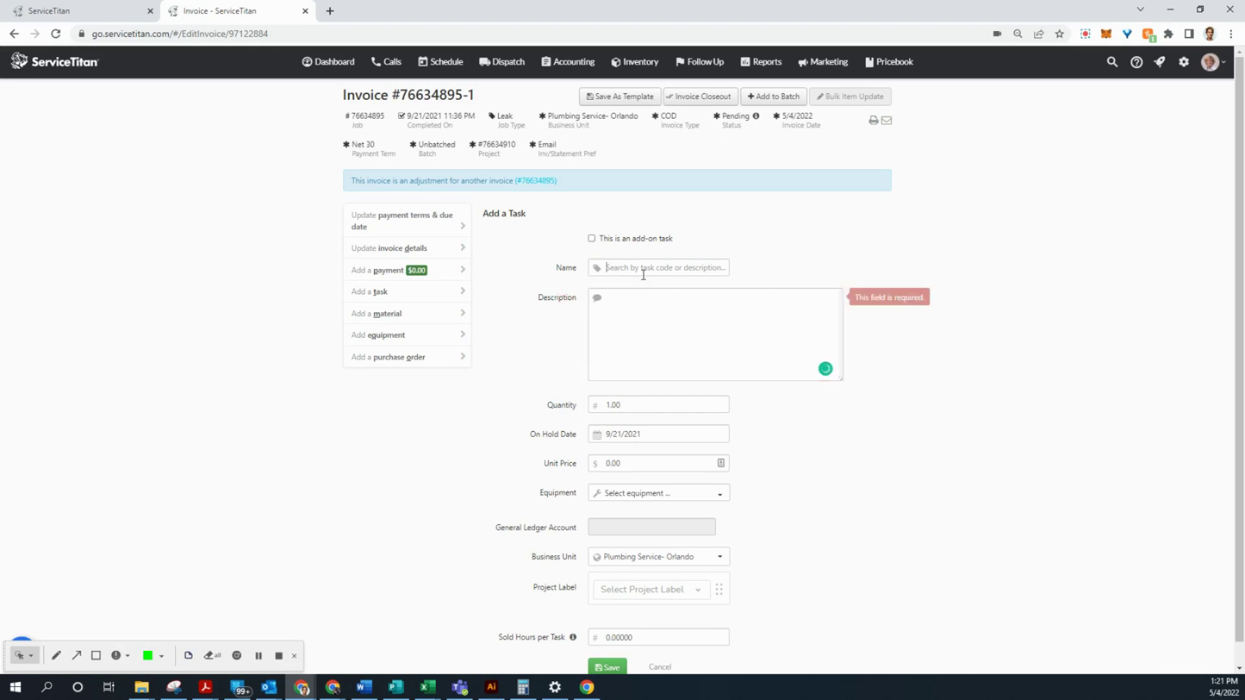
left_click(642, 269)
type("fm-asl")
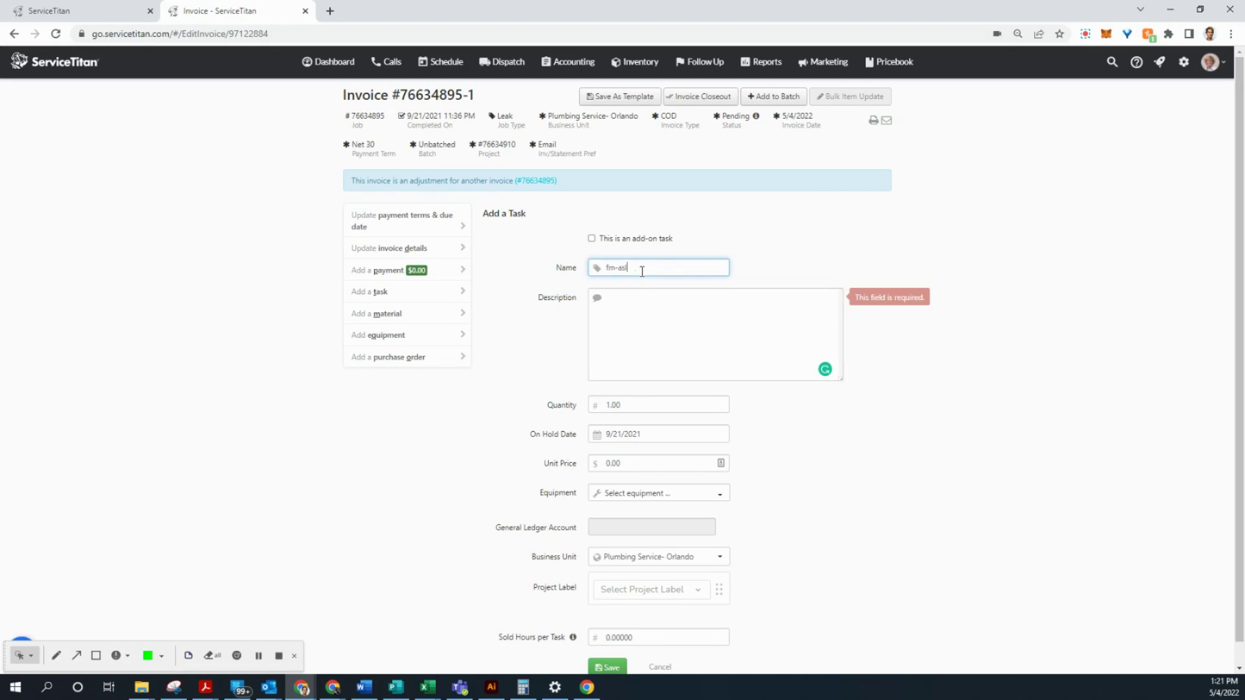
type("-1")
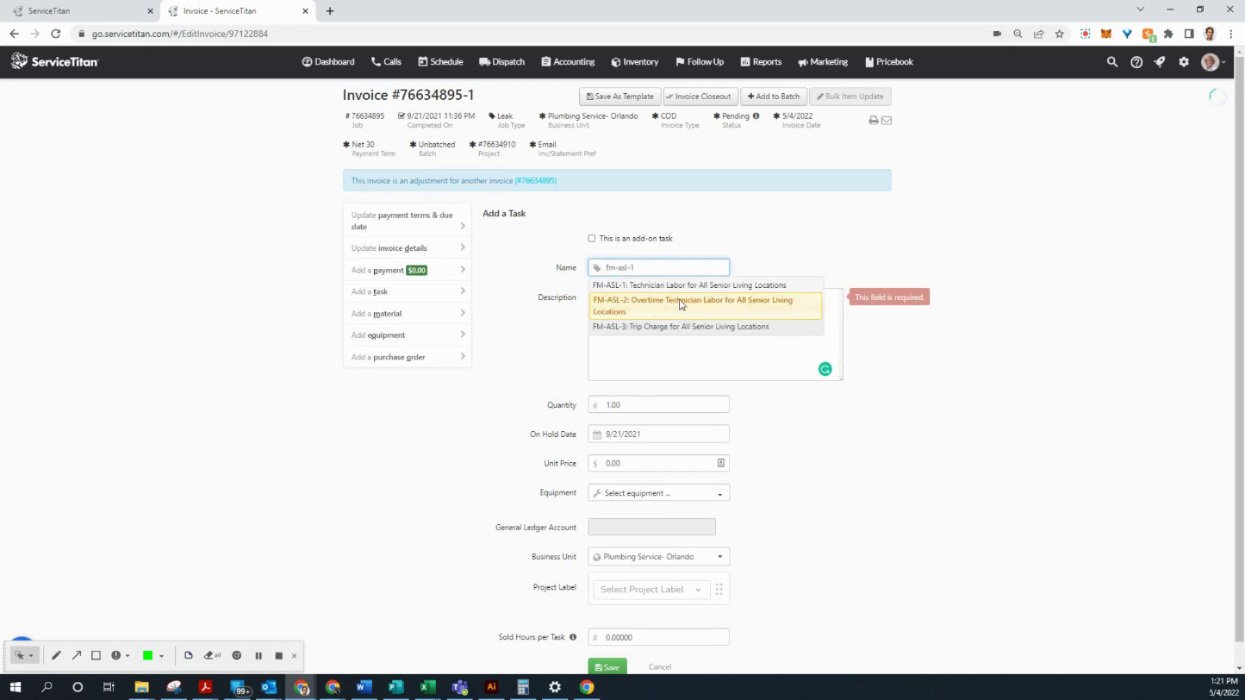
left_click(666, 280)
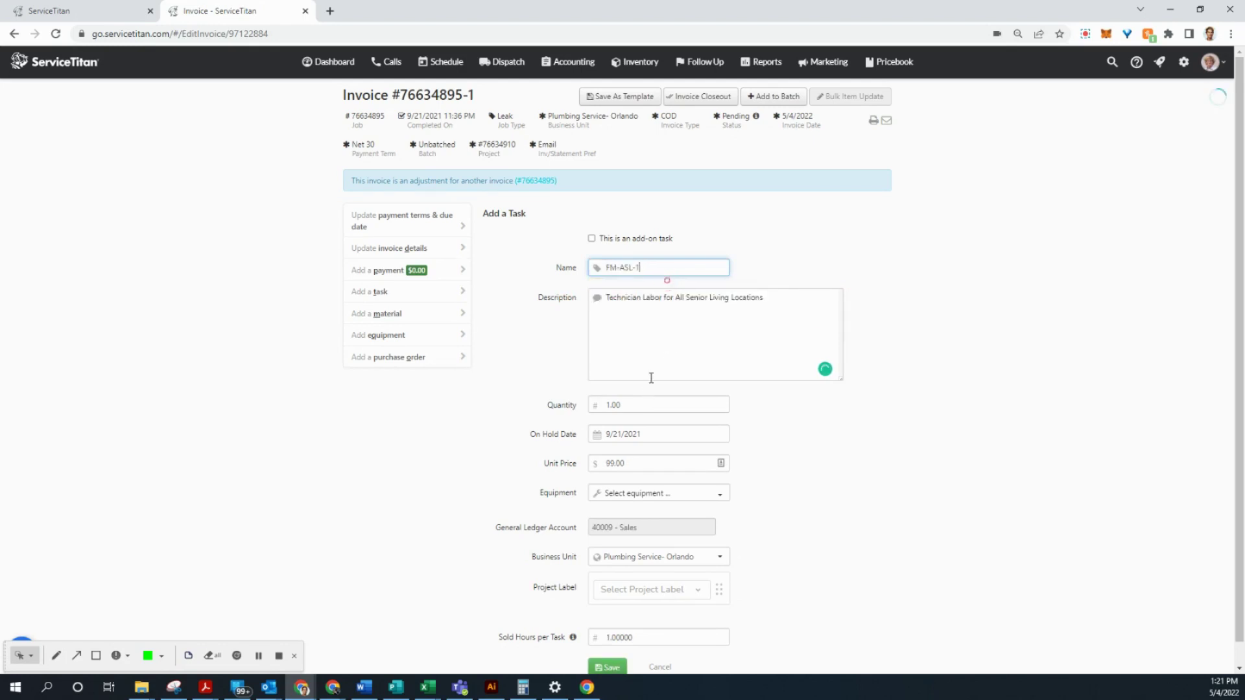
- Describe the labor task as INVOICE ADJUSTMENT, quantity 8 at $-99.00, and save it
left_click_drag(767, 298, 433, 271)
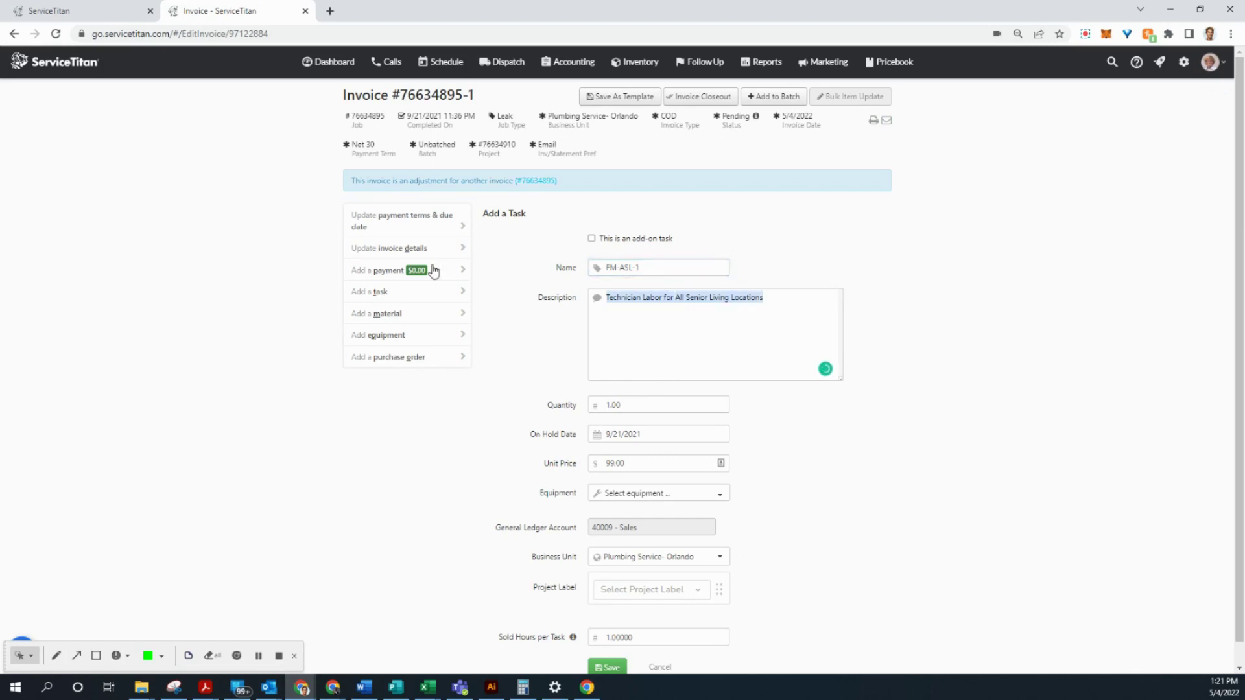
key("ctrl+v")
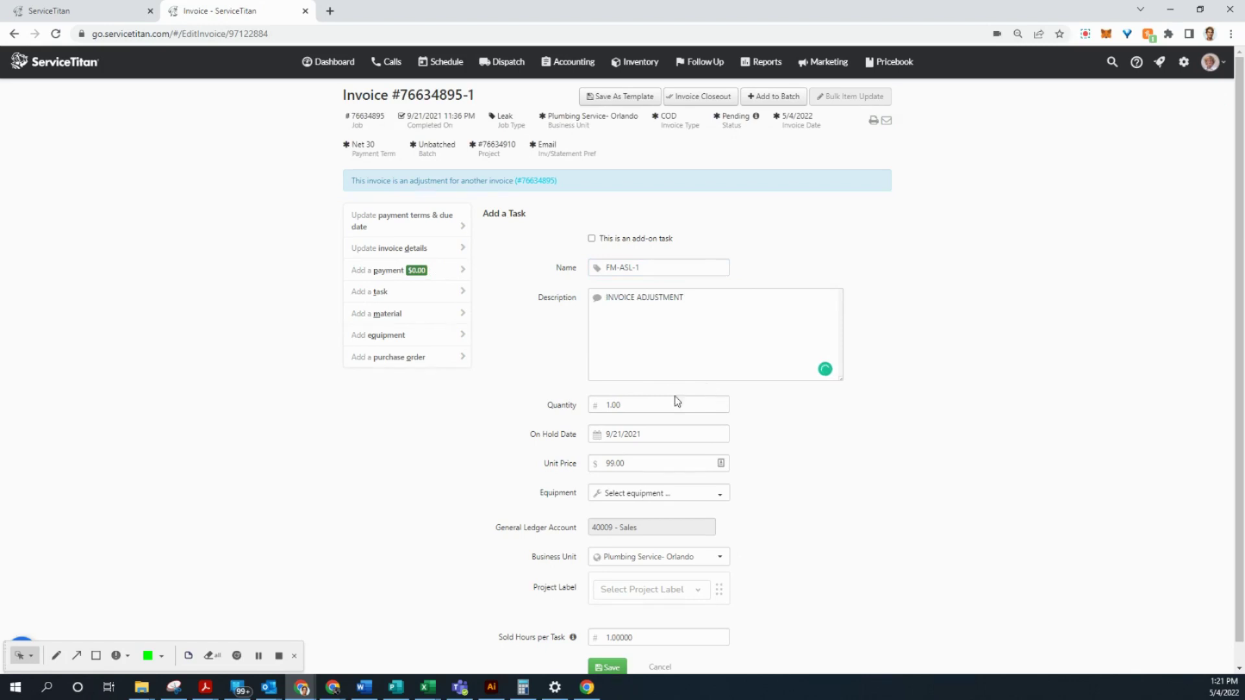
key("Tab")
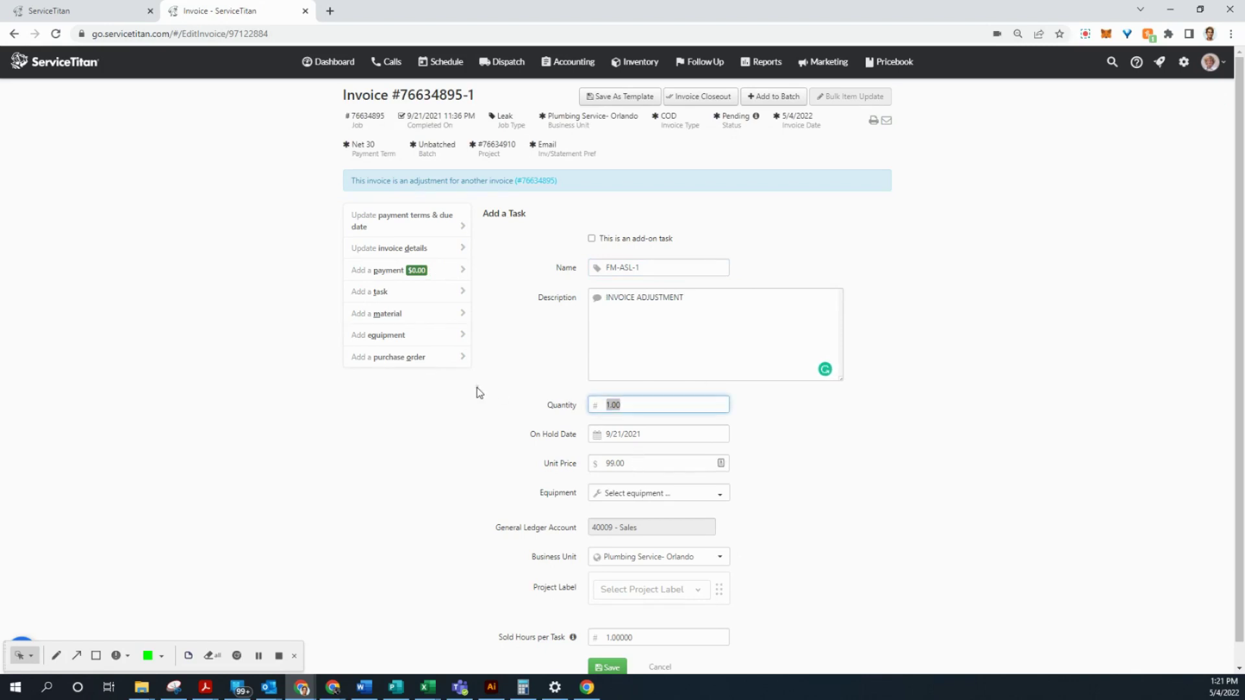
type("8")
left_click(609, 462)
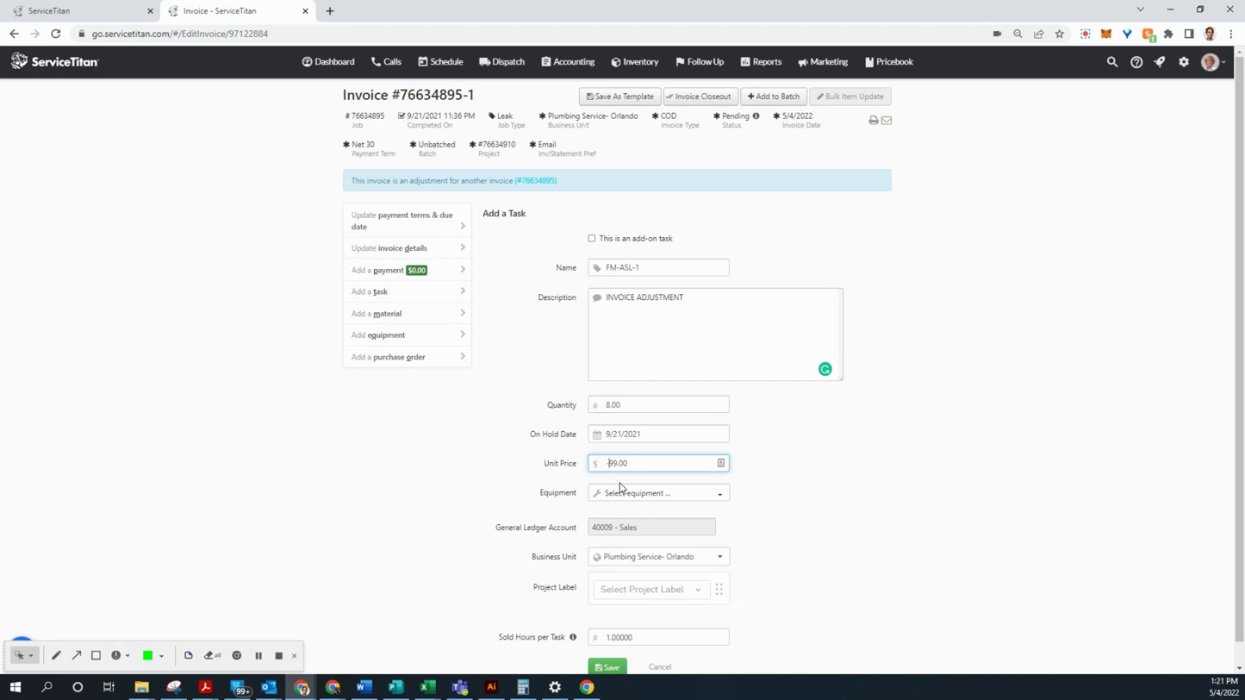
scroll(538, 545, "down", 1)
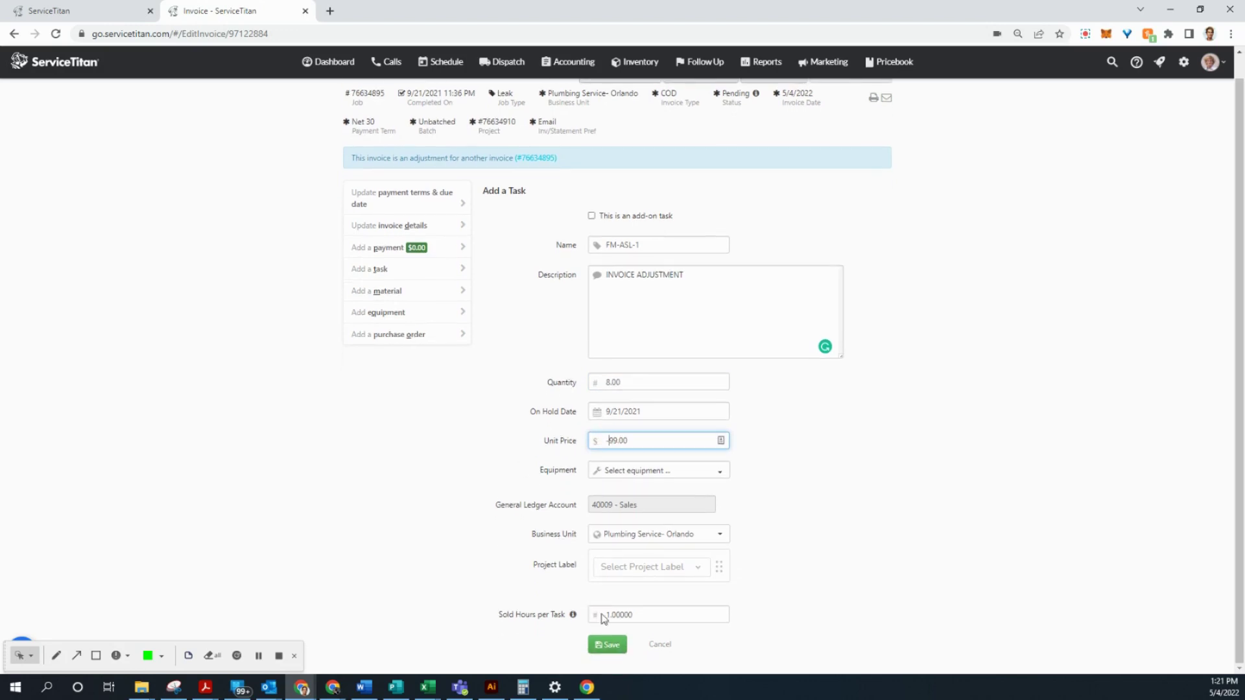
left_click(608, 614)
type("-")
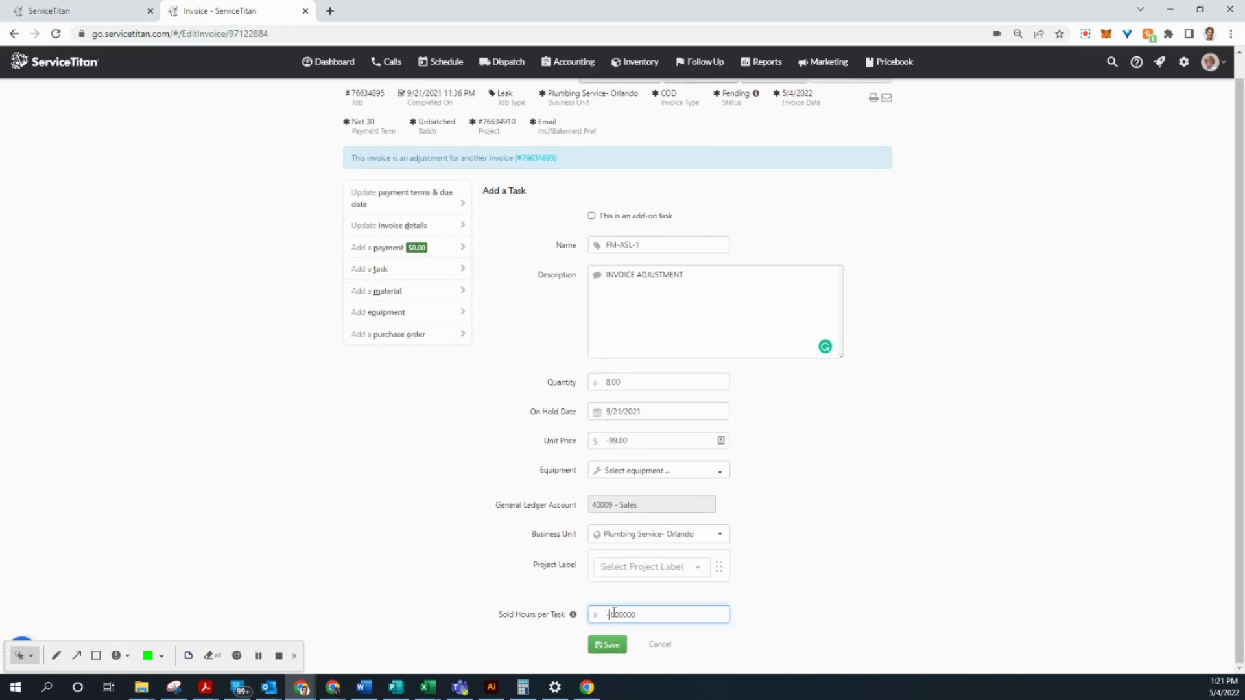
left_click(607, 647)
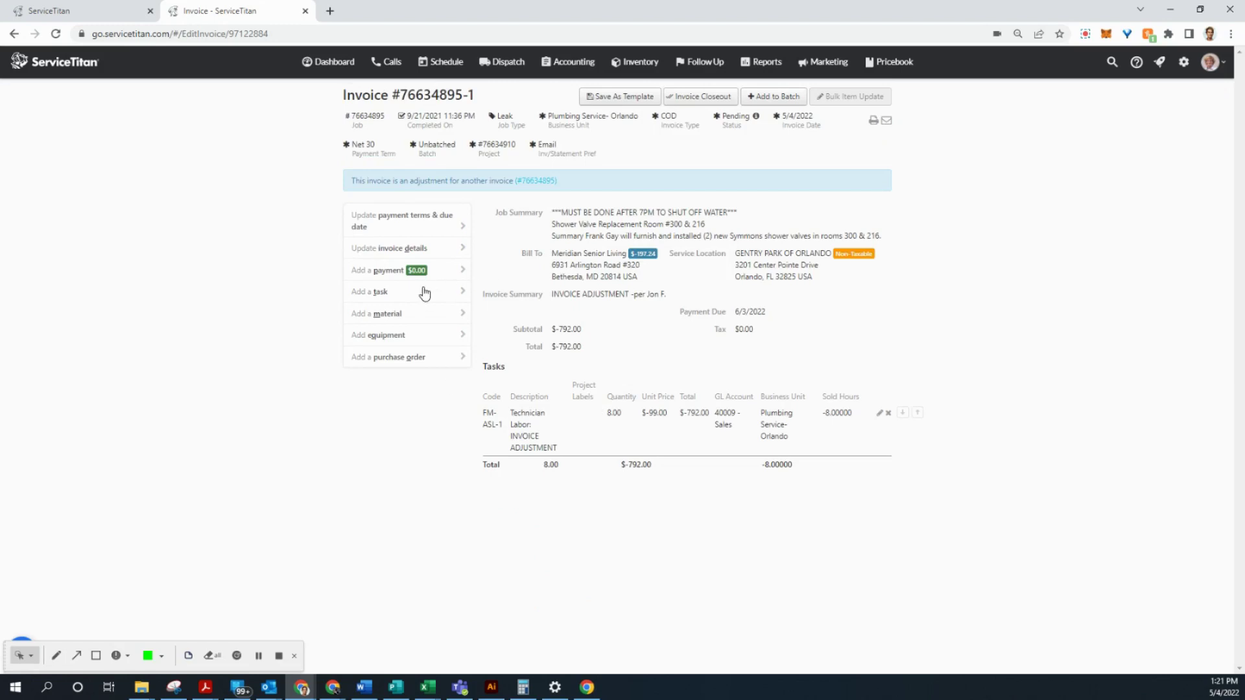
left_click(424, 293)
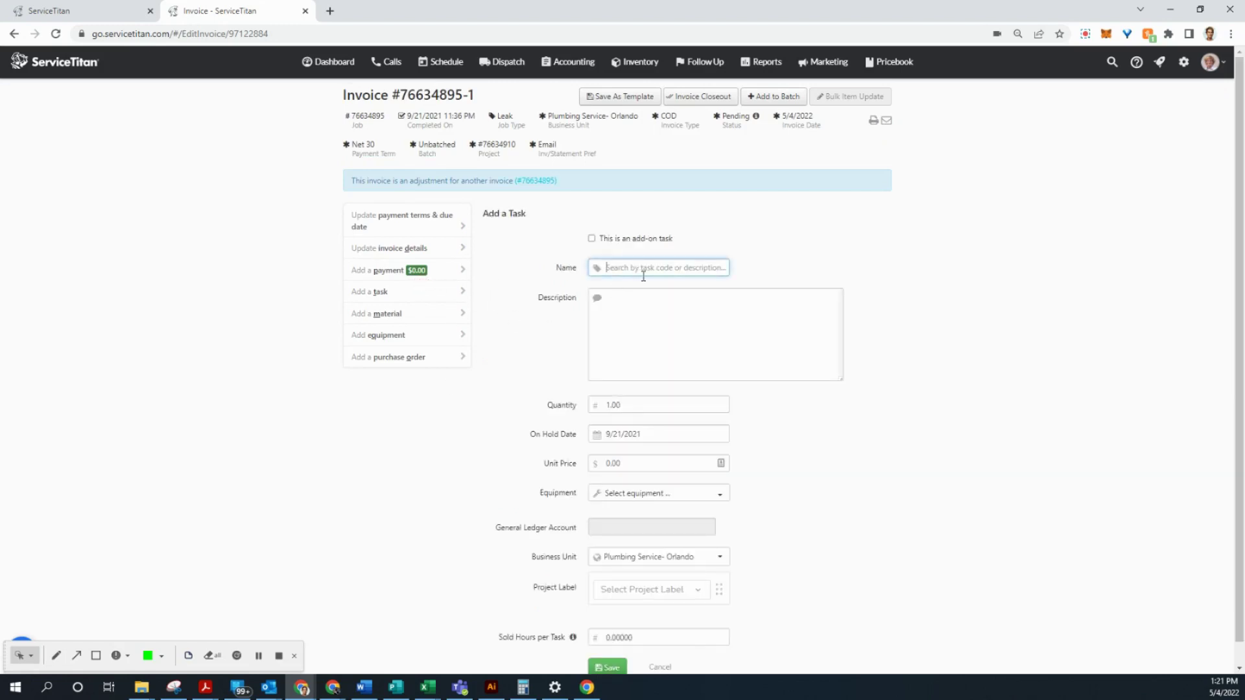
- Add the FM-ASL-3 Trip Charge task, described INVOICE ADJUSTMENT, at $-40.00
type("fm-asl-")
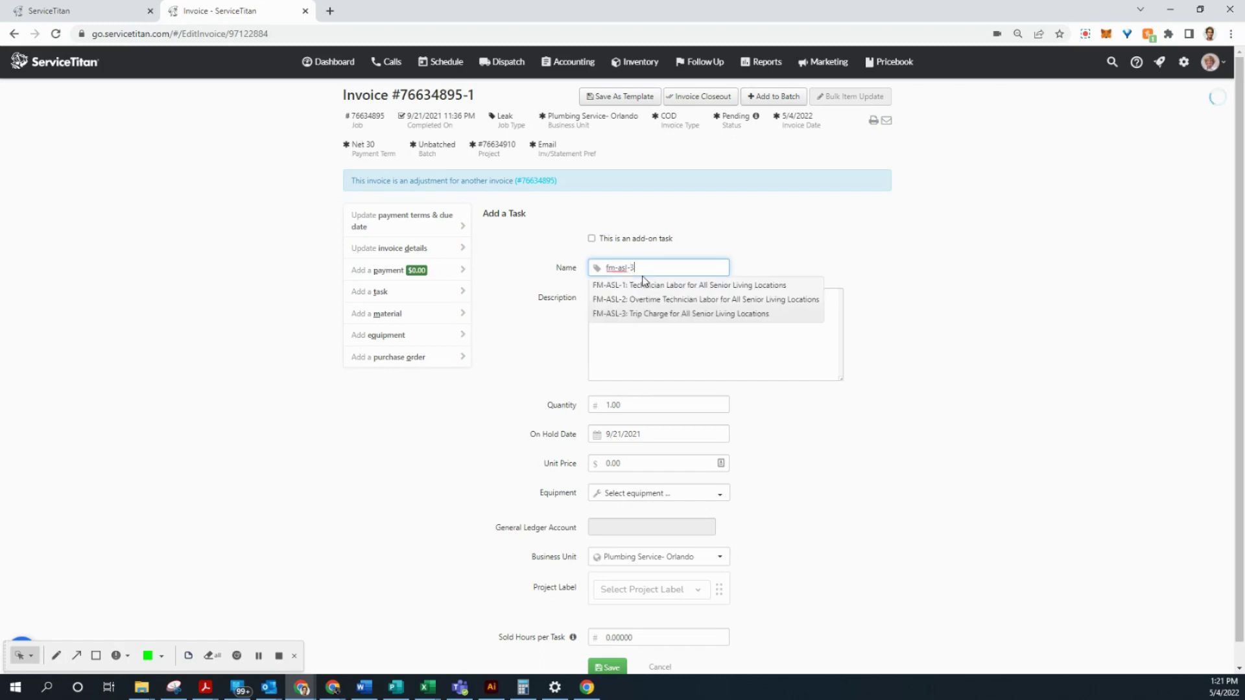
type("3")
left_click(671, 285)
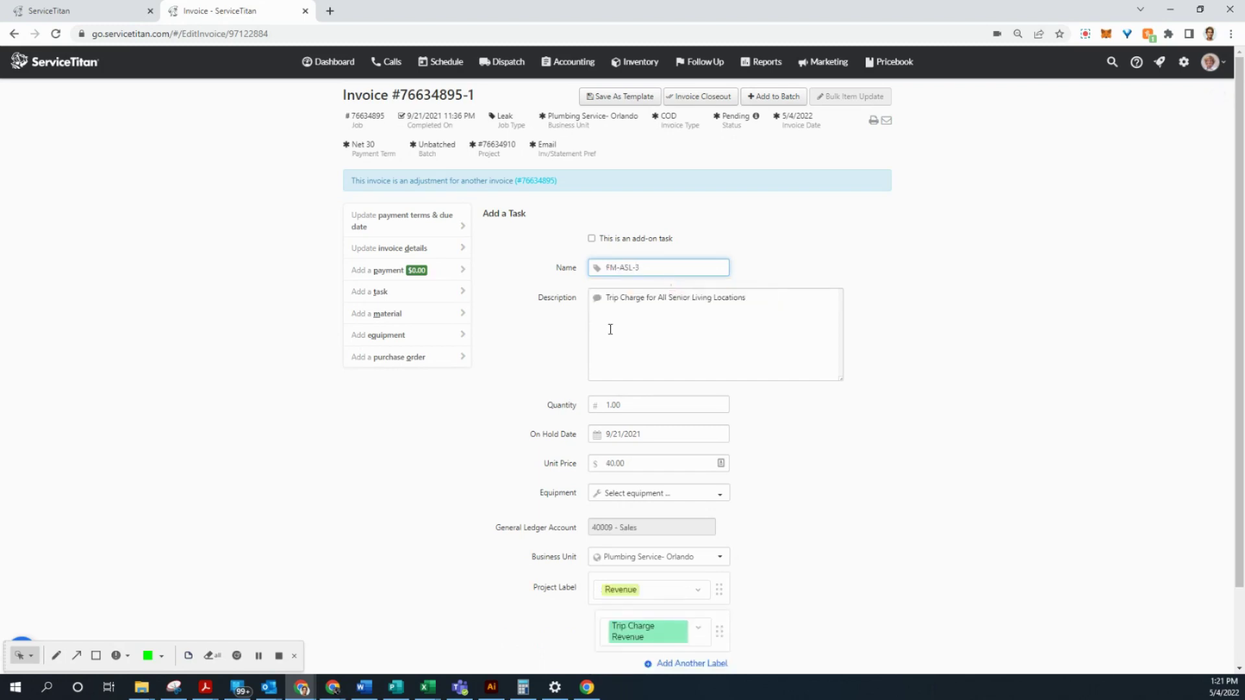
left_click_drag(755, 300, 491, 301)
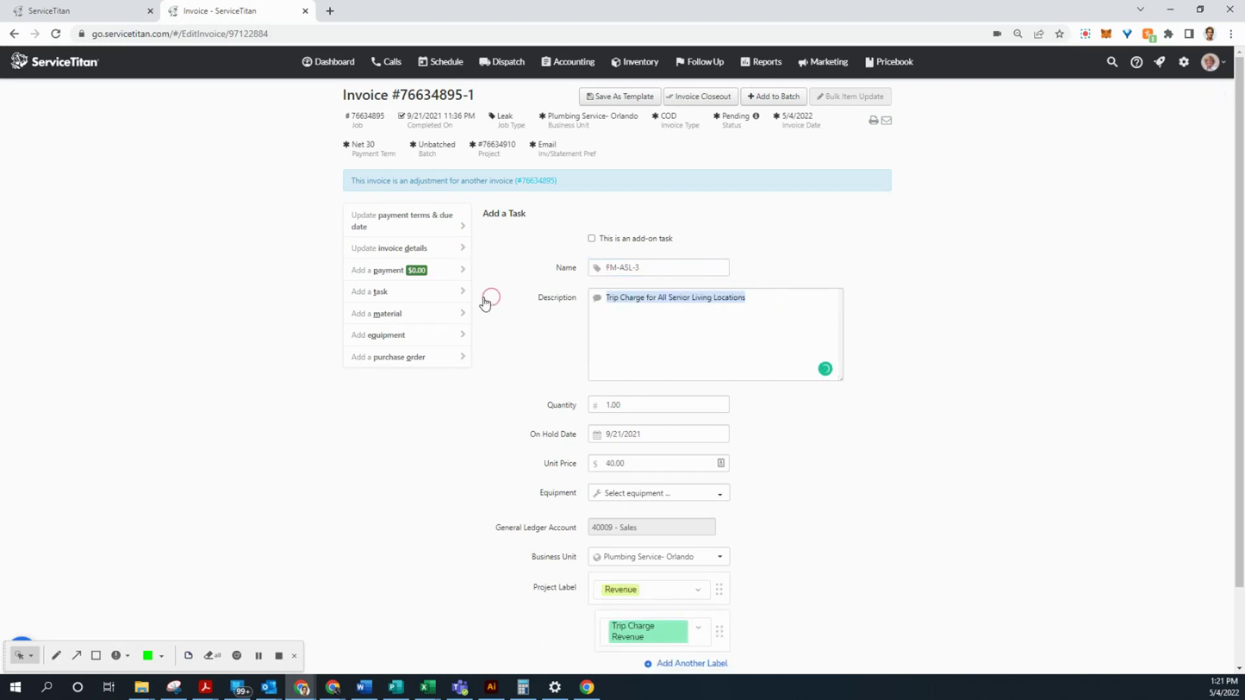
type("INVOICE ADJUSTMENT")
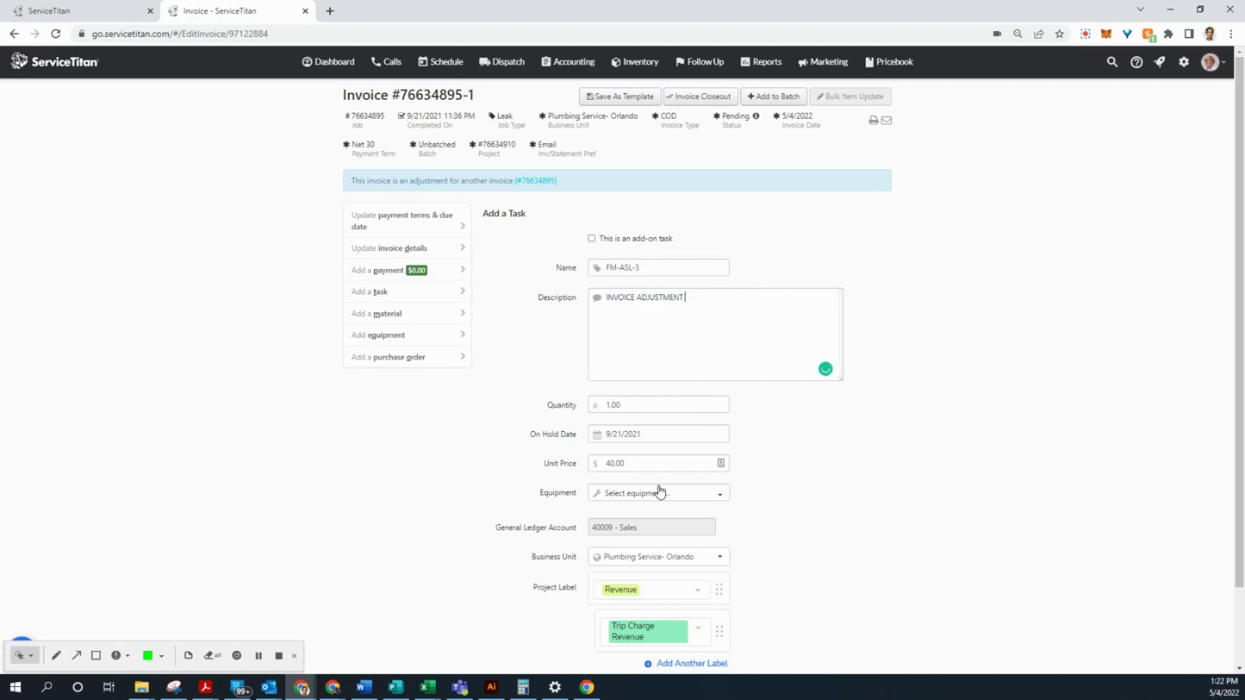
left_click(609, 463)
type("-")
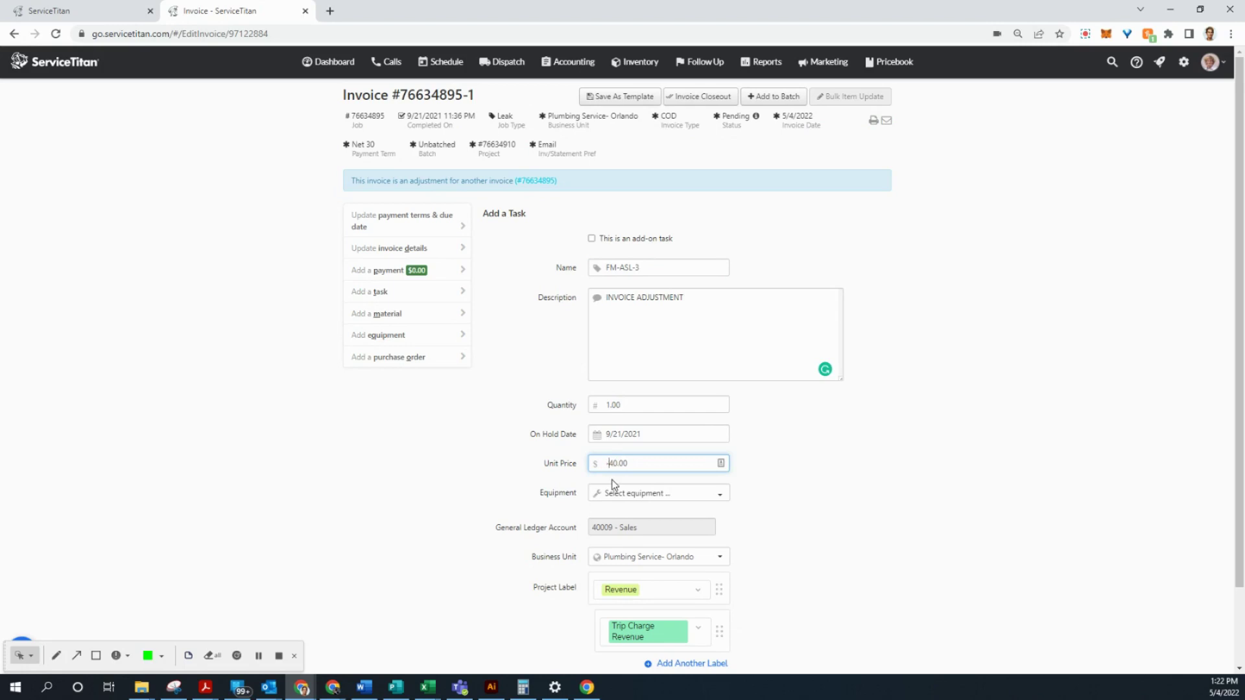
left_click(835, 470)
scroll(800, 457, "down", 2)
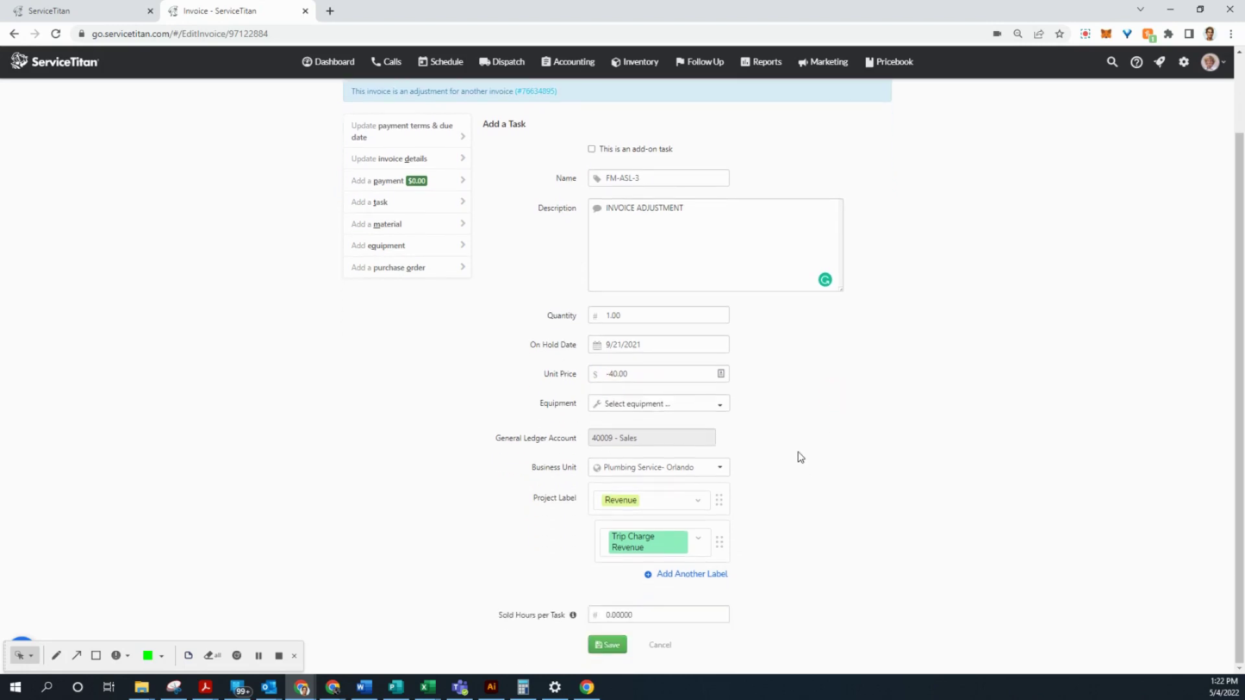
left_click(604, 647)
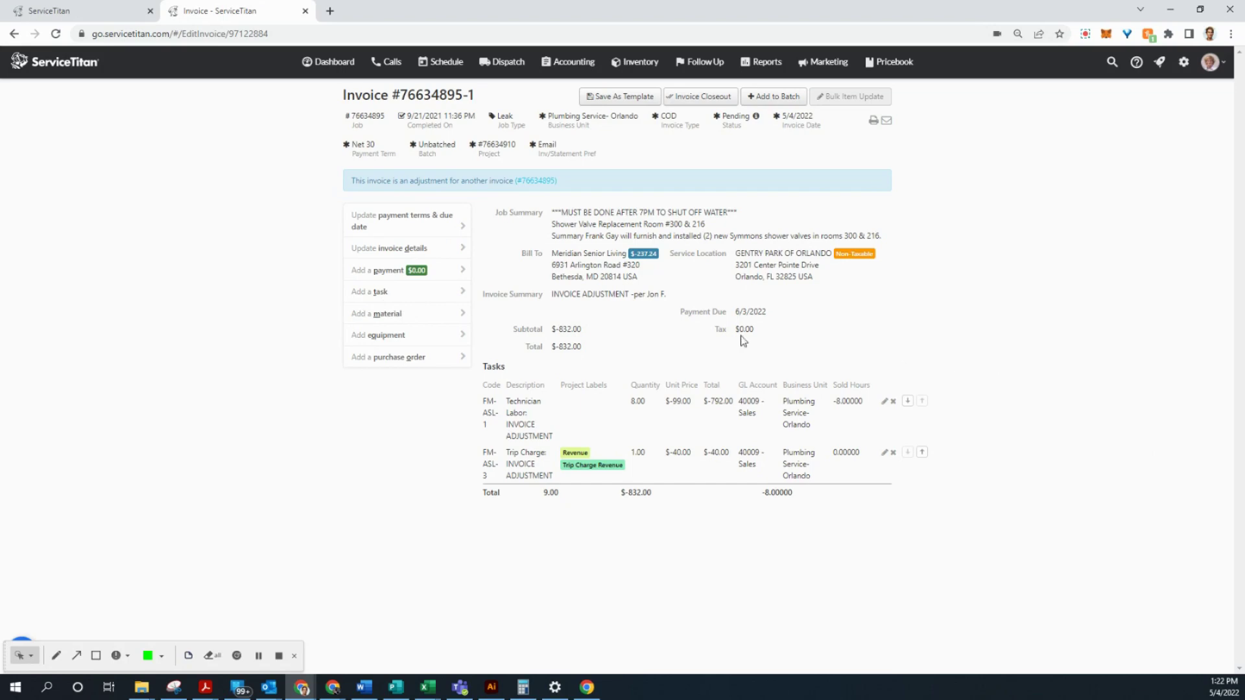
- Add the MISC-MATERIAL item with the description INVOICE ADJUSTMENT
left_click(408, 315)
left_click(676, 297)
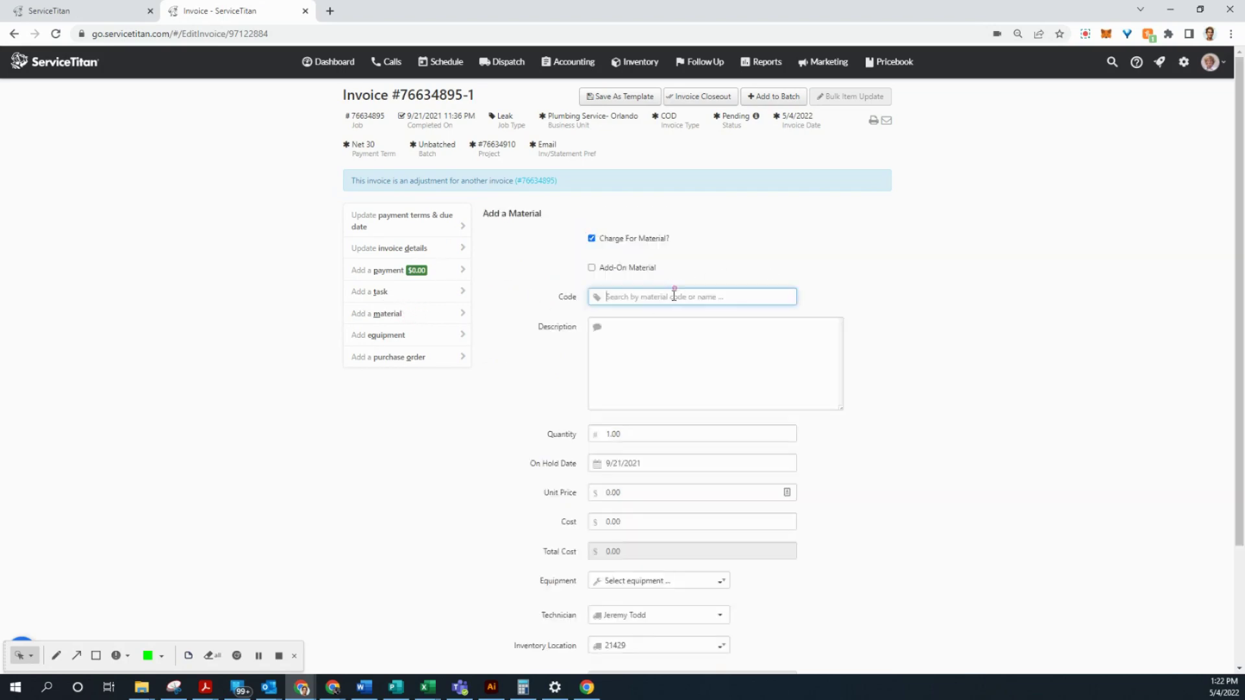
type("misc materi")
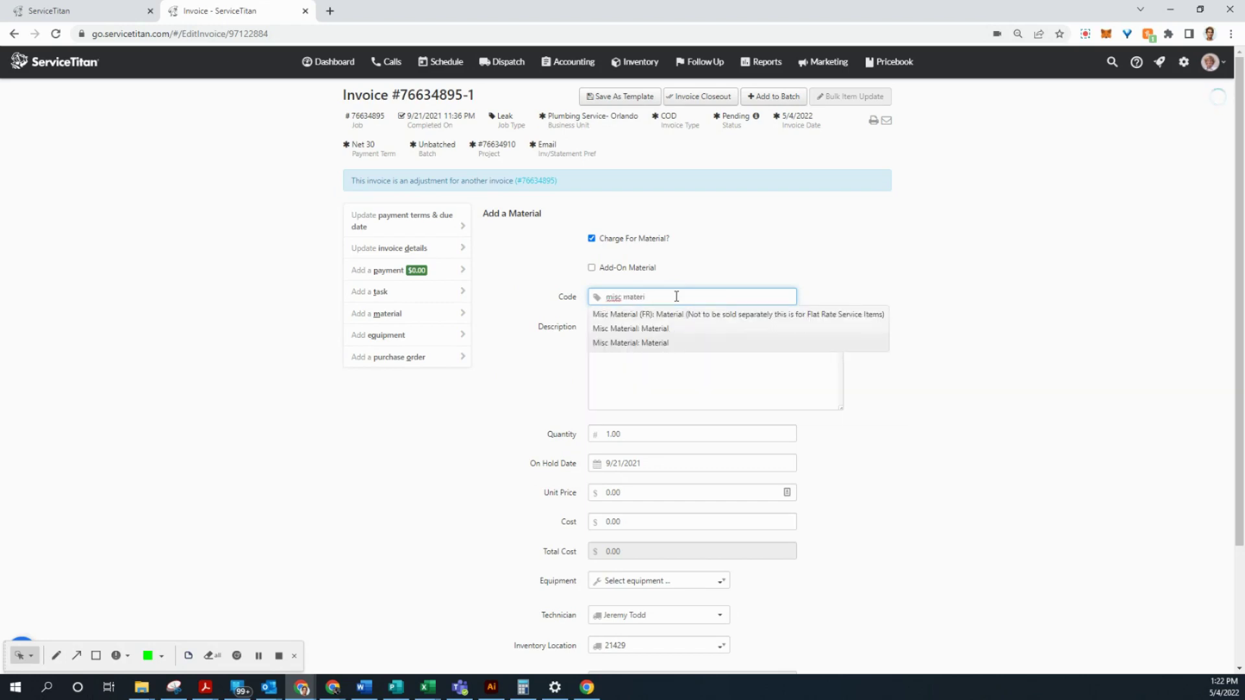
left_click(656, 342)
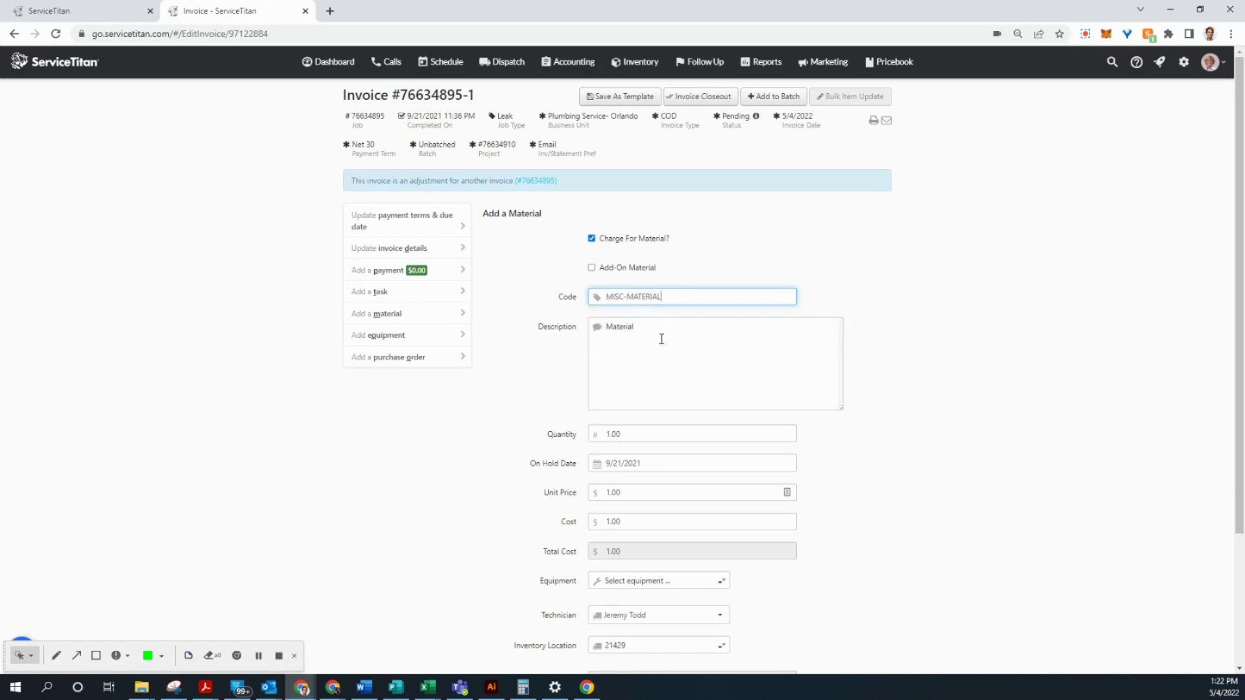
left_click_drag(677, 335, 478, 322)
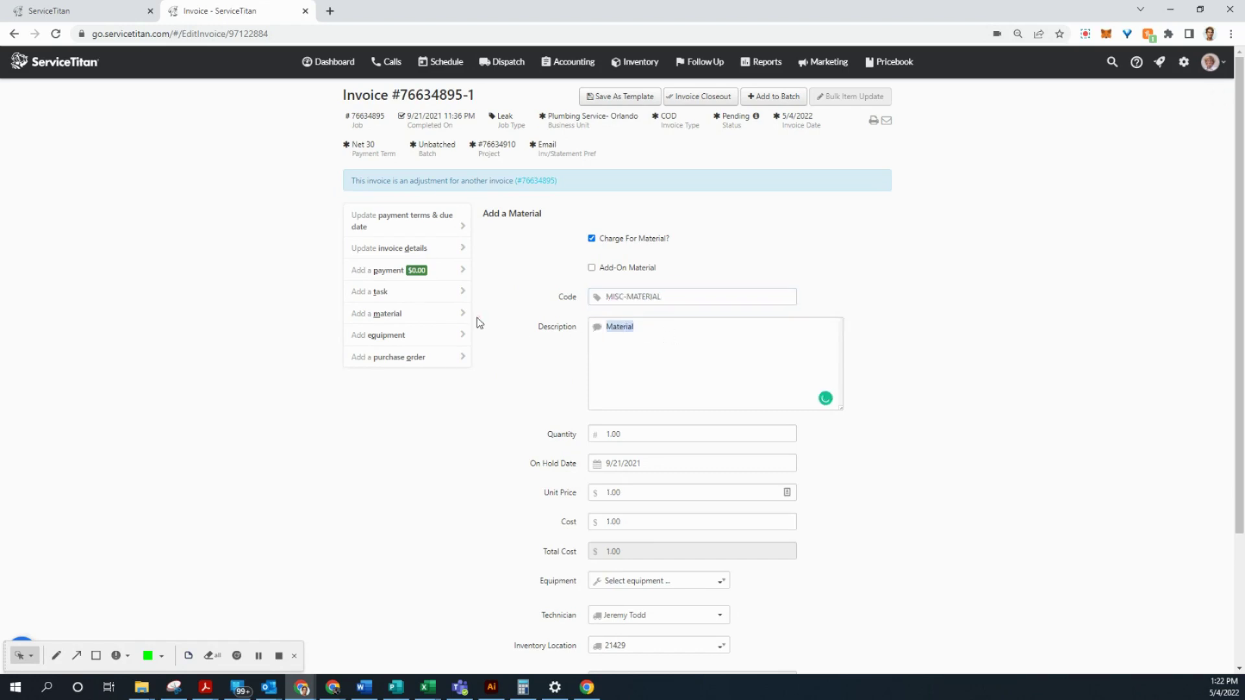
type("INVOICE ADJUSTMENT")
- Set the material's cost to 0 and unit price to -309.19, then save the line
scroll(687, 441, "down", 2)
left_click(616, 391)
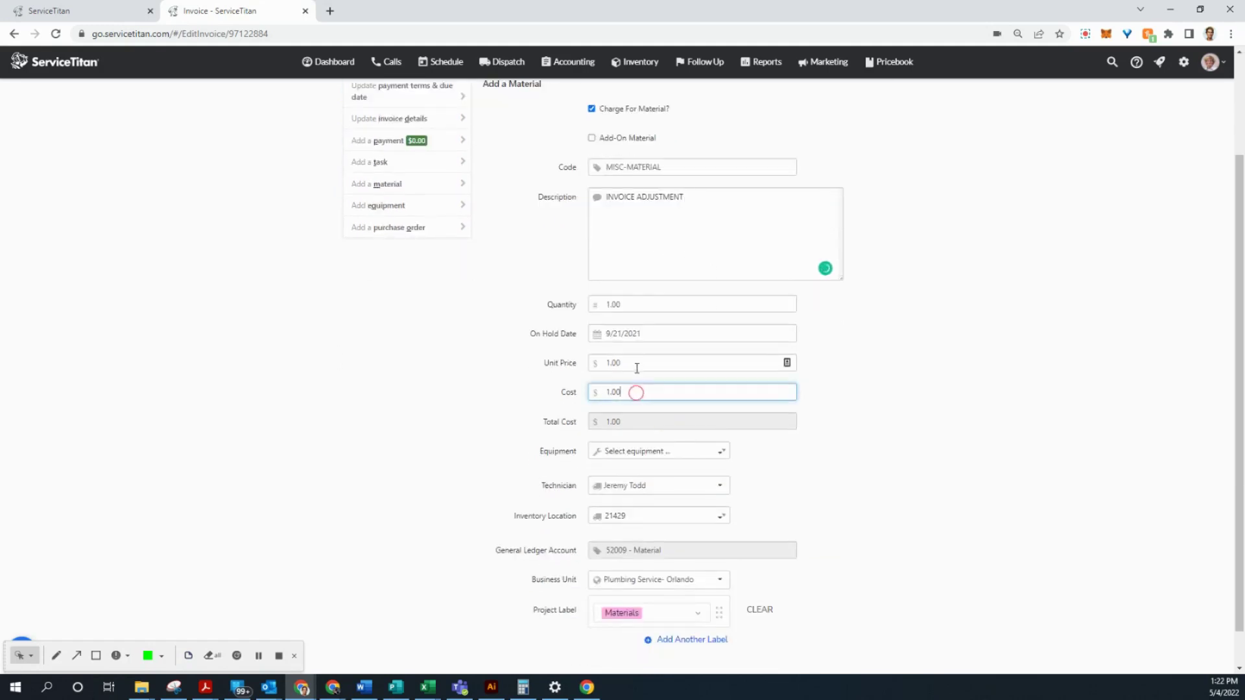
key("ctrl+a")
type("0")
left_click(637, 362)
key("ctrl+a")
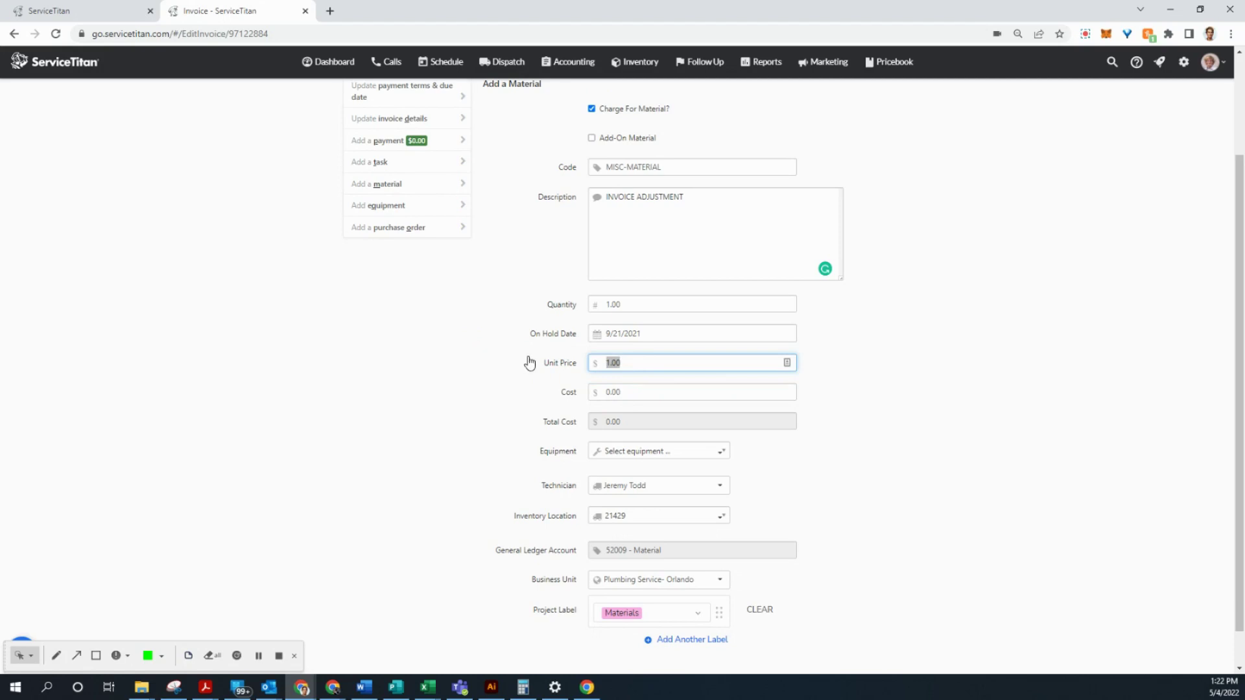
type("309.19")
key("Home")
type("-")
scroll(554, 475, "down", 1)
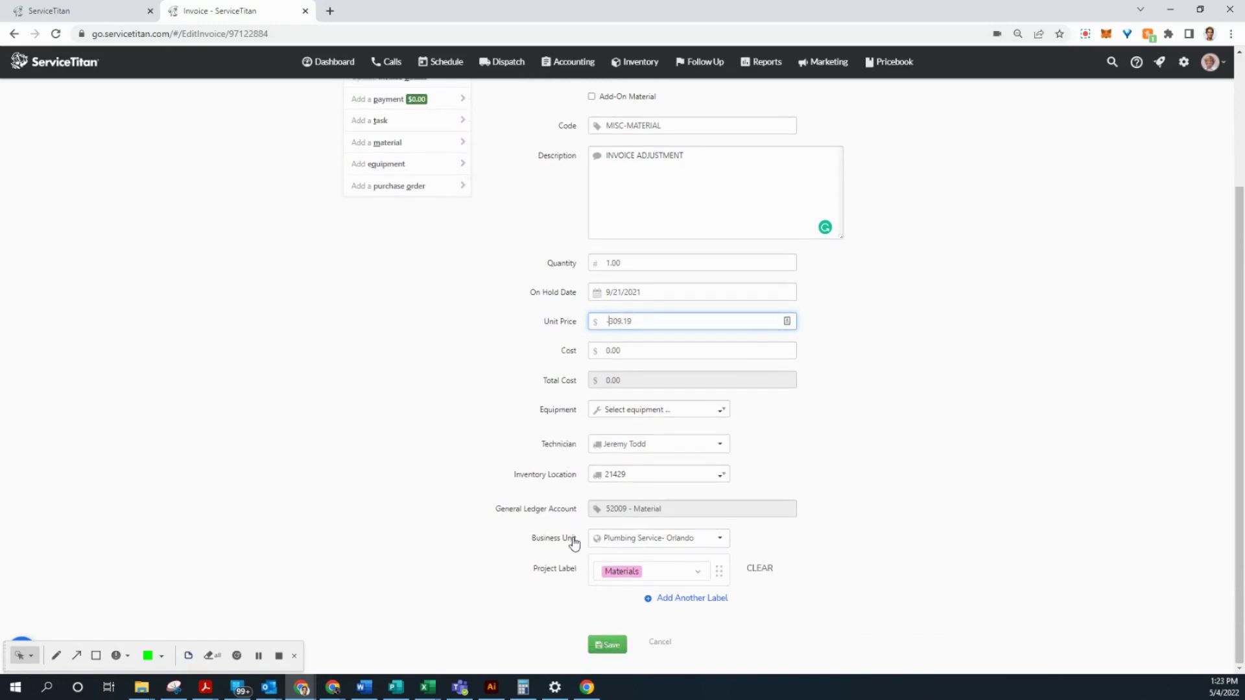
left_click(606, 646)
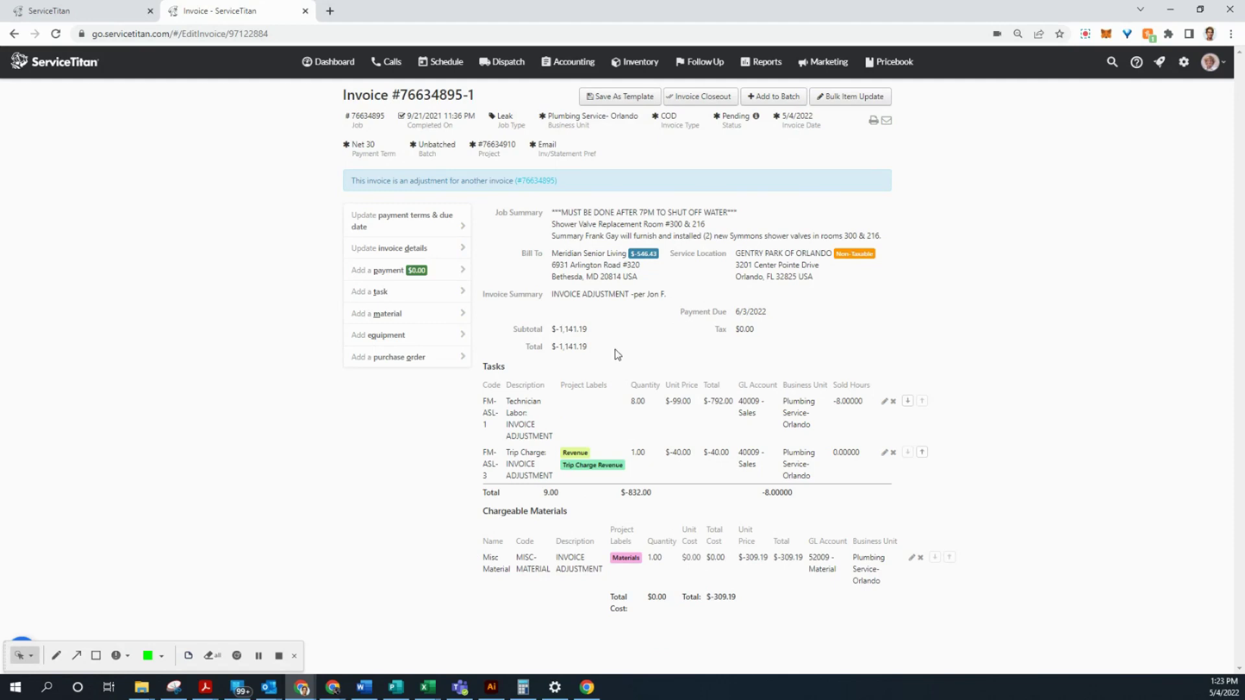
- Change the Misc Material line to 2 × $-350.00, then return to original invoice #76634895
left_click_drag(591, 350, 564, 346)
left_click(911, 558)
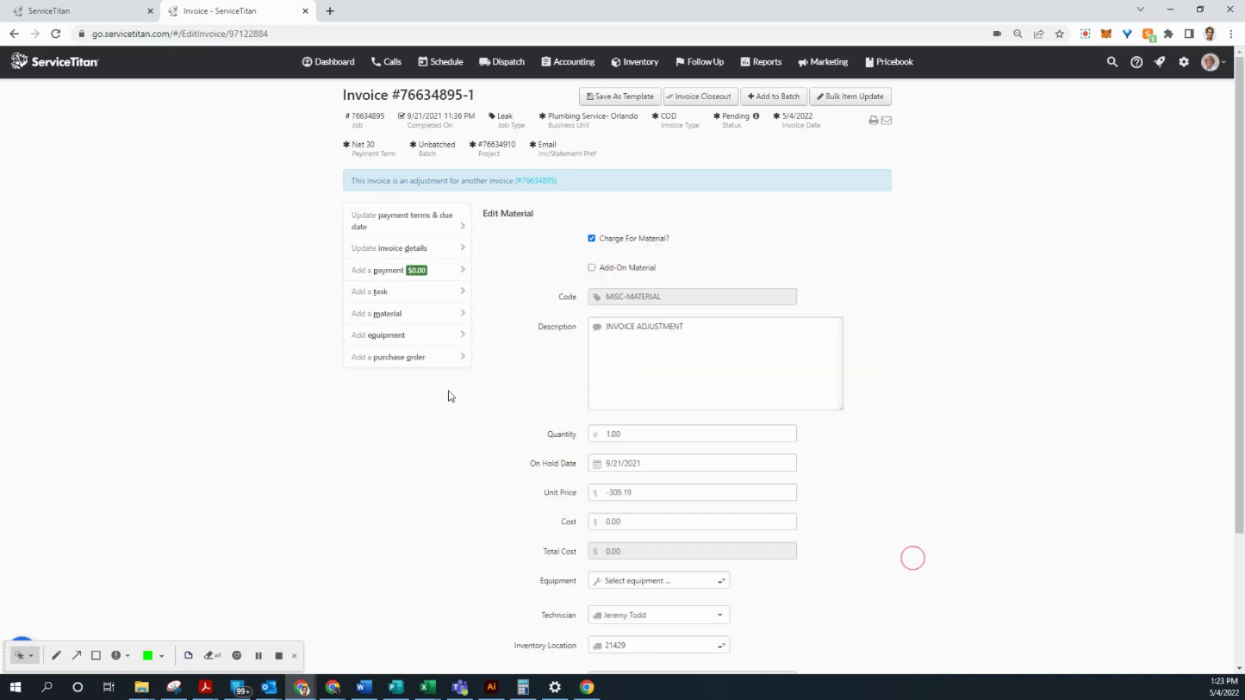
left_click(687, 493)
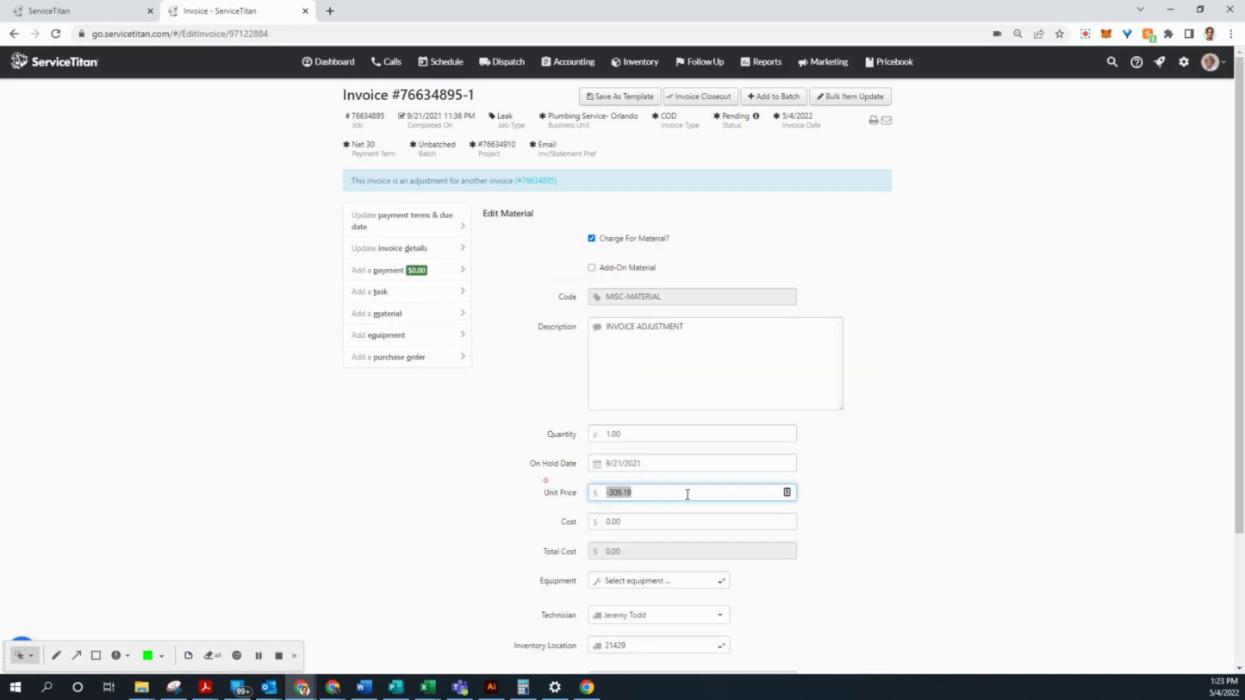
left_click(610, 491)
left_click_drag(610, 491, 755, 512)
type("-350")
left_click(608, 433)
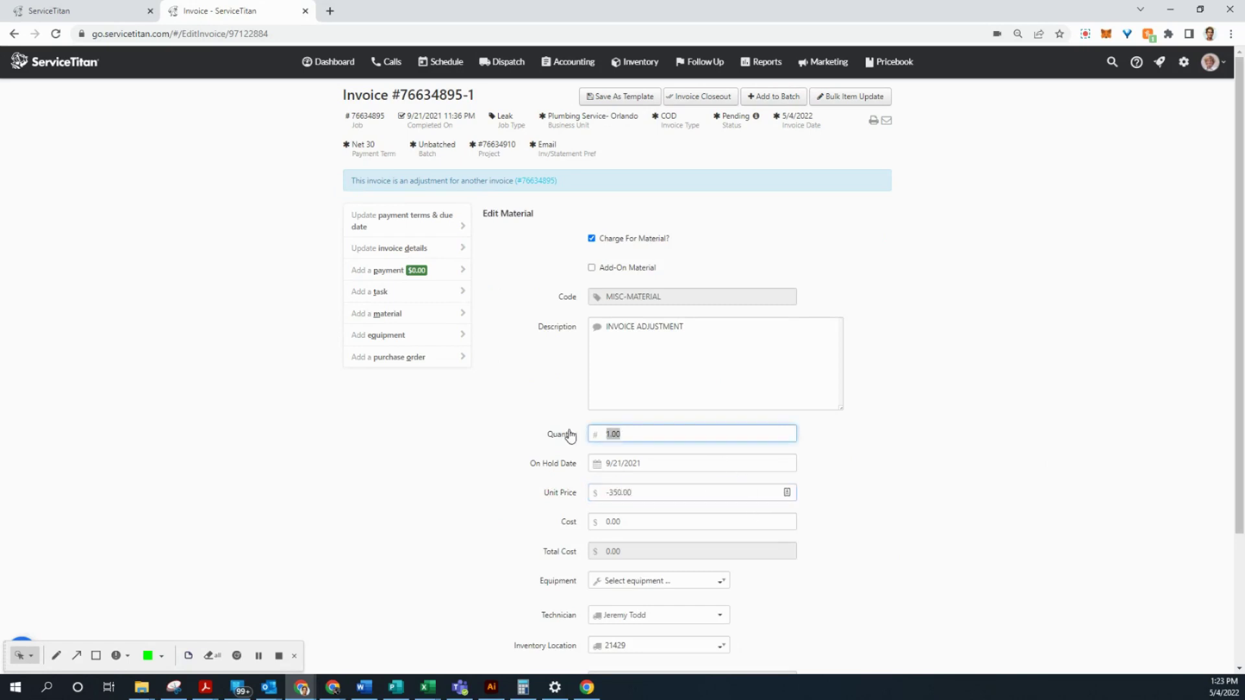
type("2")
left_click(985, 460)
scroll(849, 486, "down", 3)
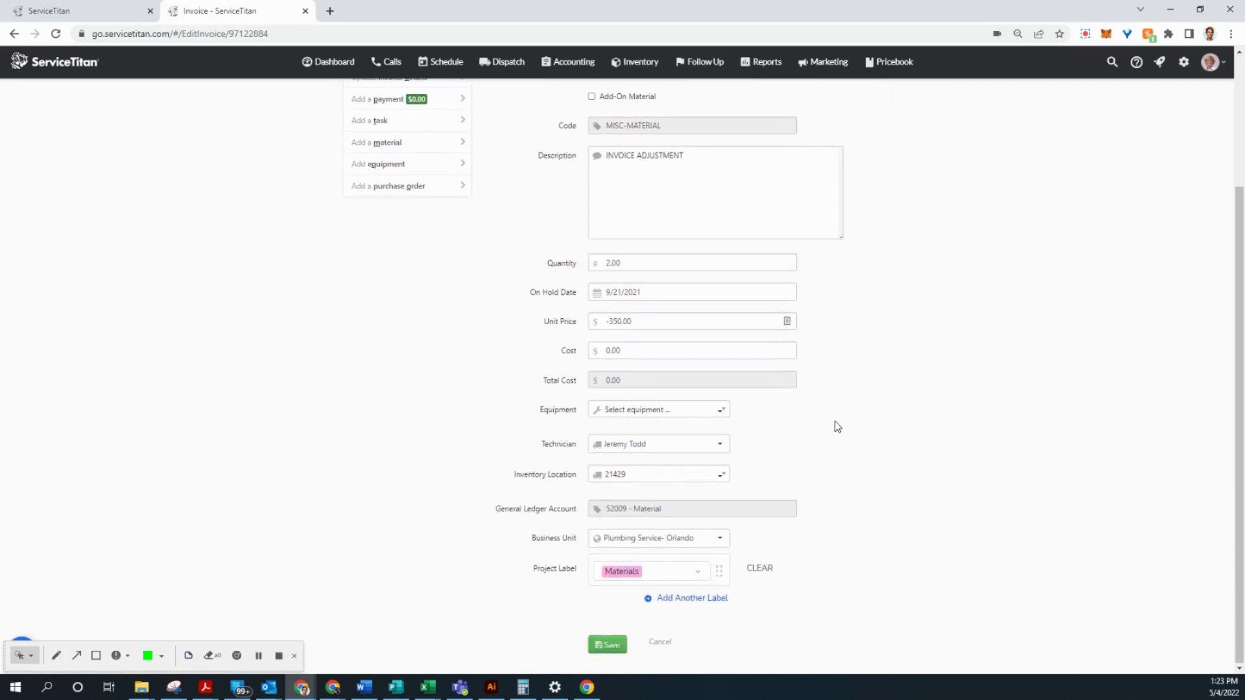
left_click(610, 646)
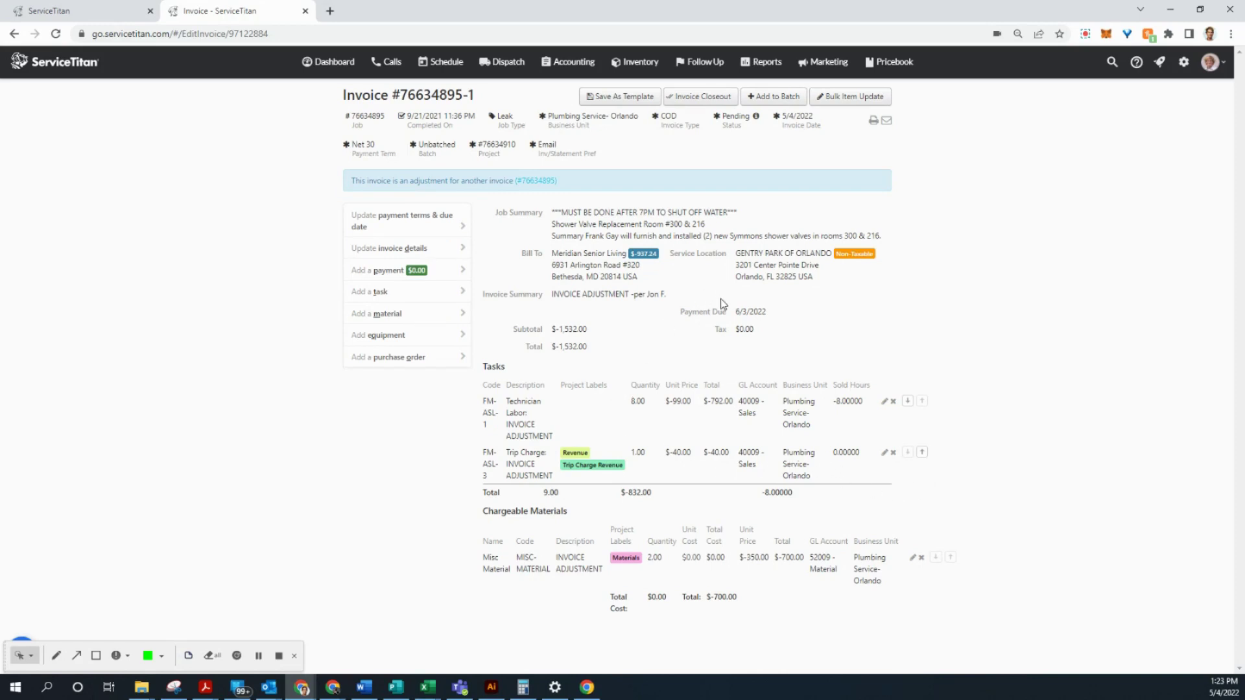
left_click(536, 187)
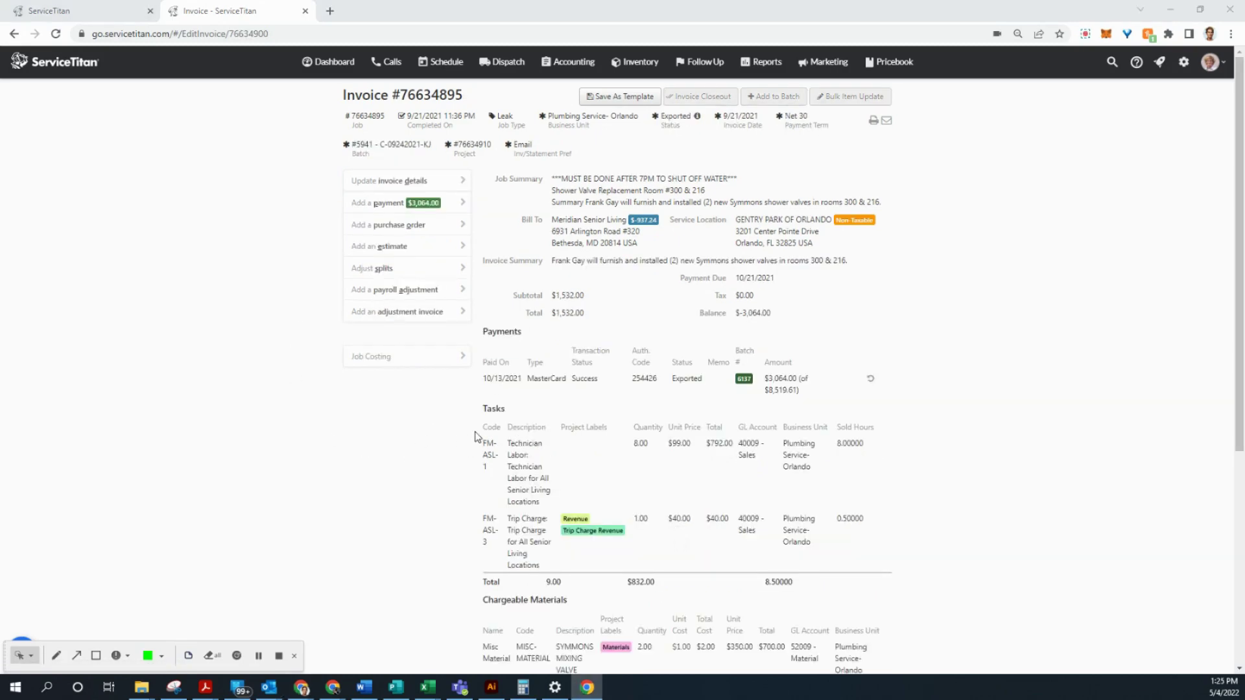
scroll(477, 389, "down", 5)
scroll(480, 368, "down", 1)
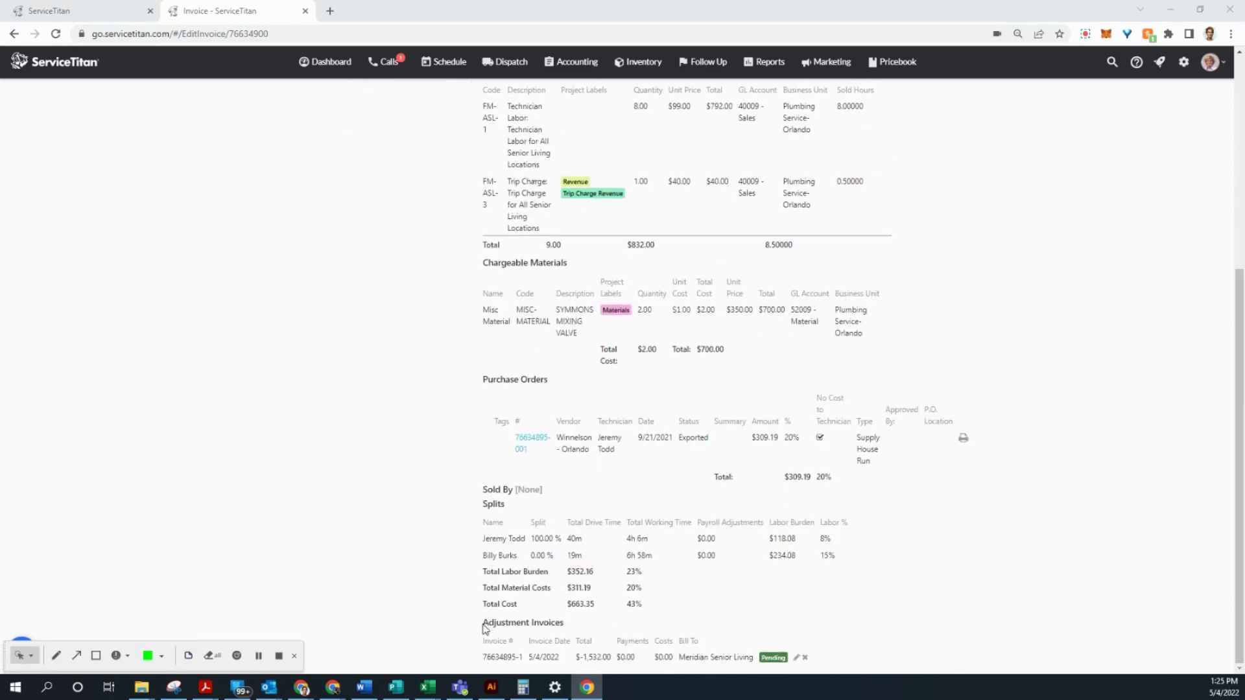
left_click_drag(483, 622, 579, 629)
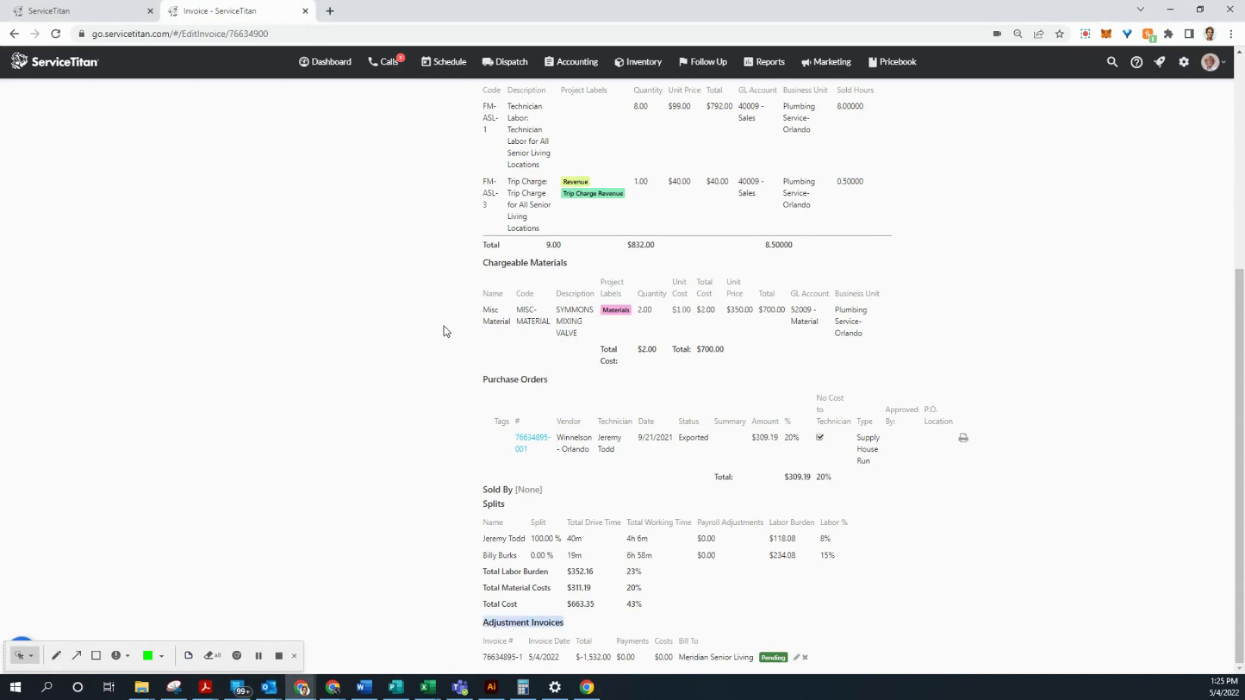
scroll(450, 353, "up", 5)
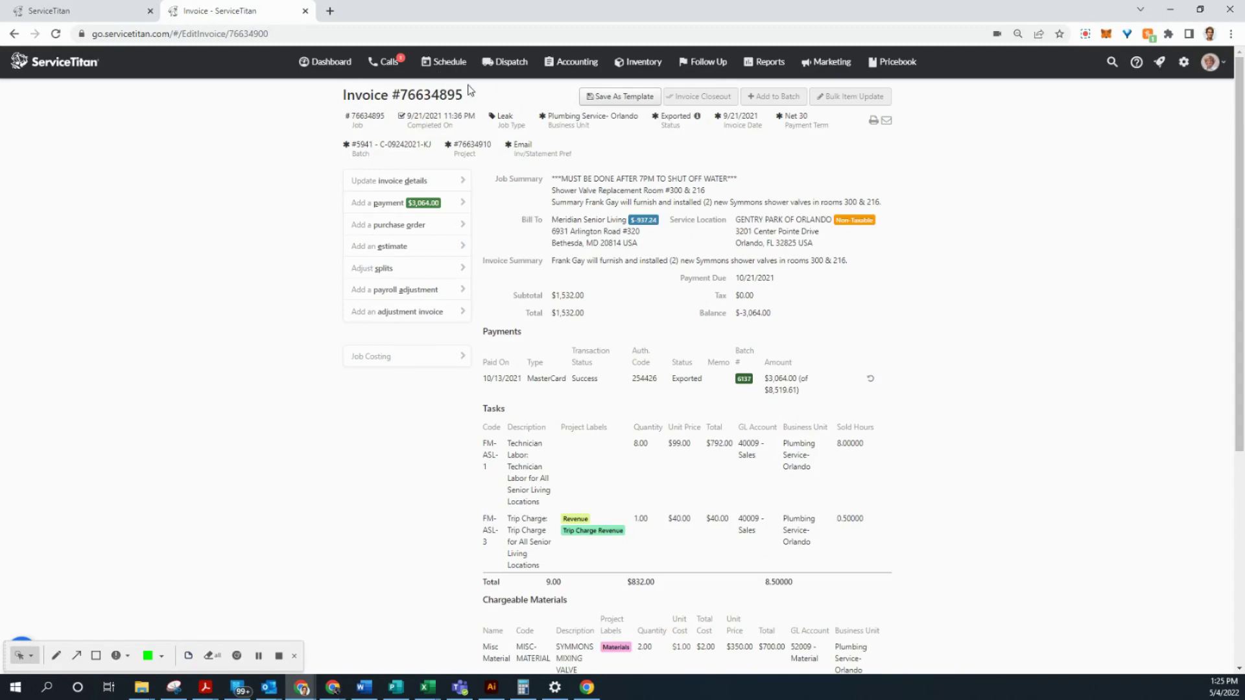
left_click_drag(465, 94, 404, 91)
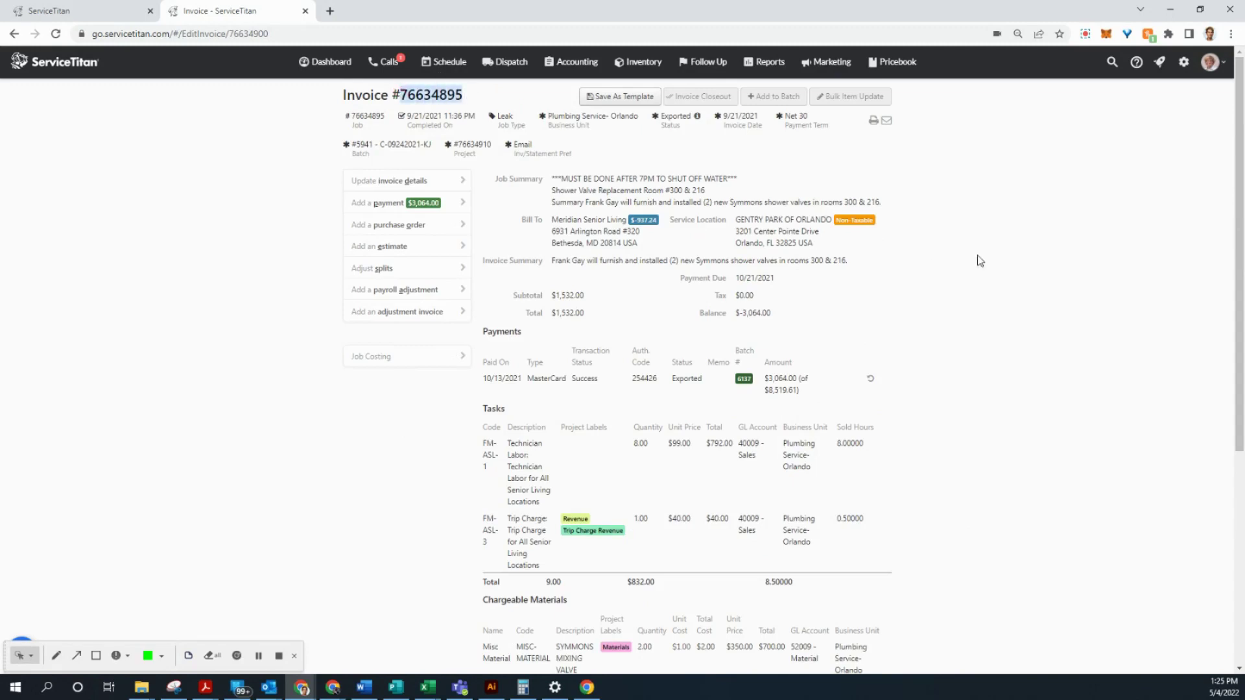
left_click(997, 308)
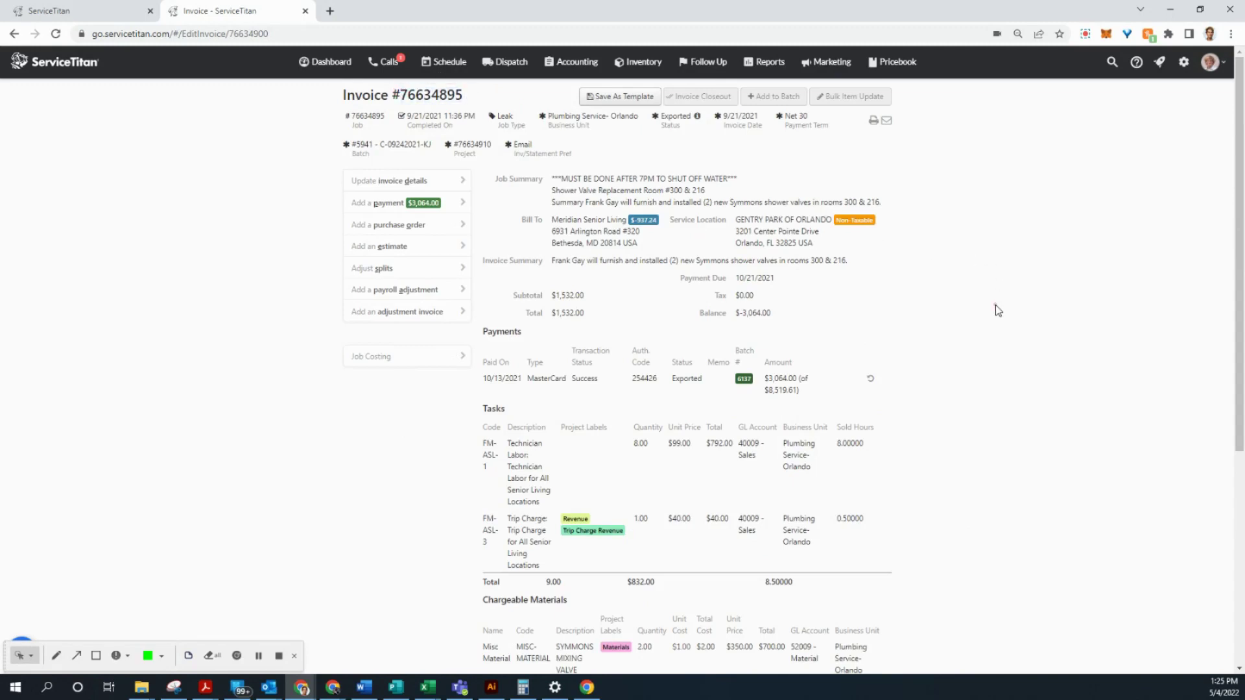
- Create another adjustment invoice set to Net 30 and billed to Gentry Park
left_click(425, 314)
left_click(682, 108)
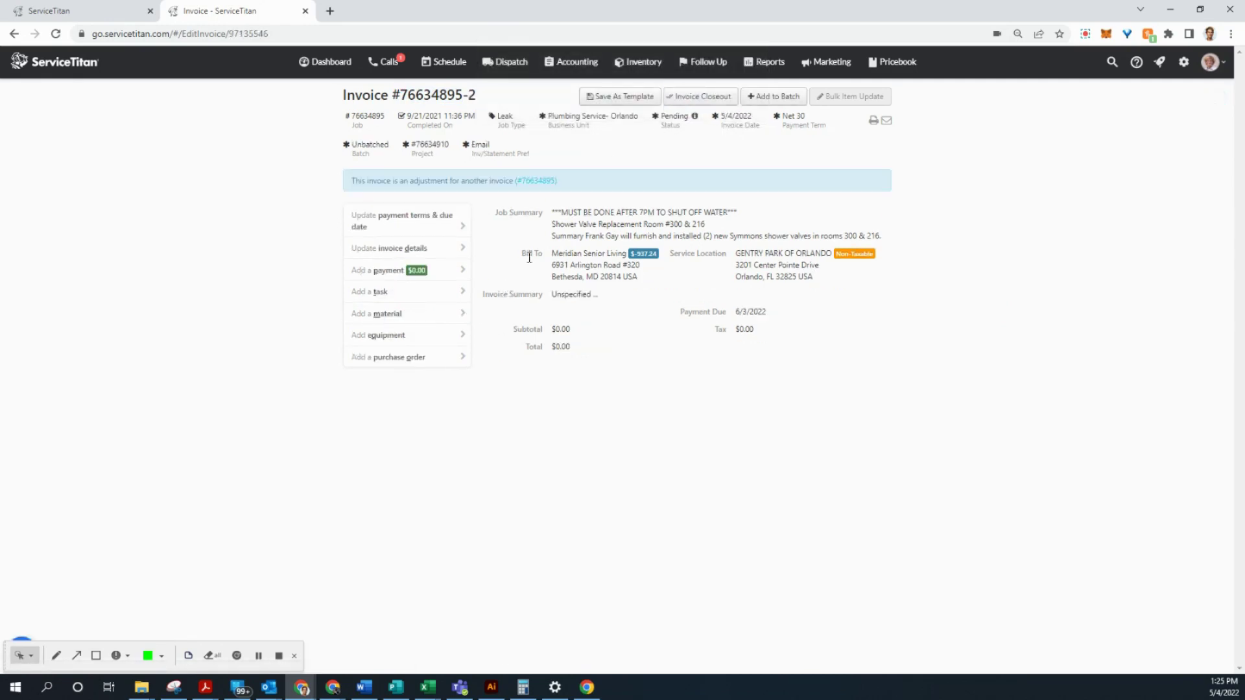
left_click(407, 251)
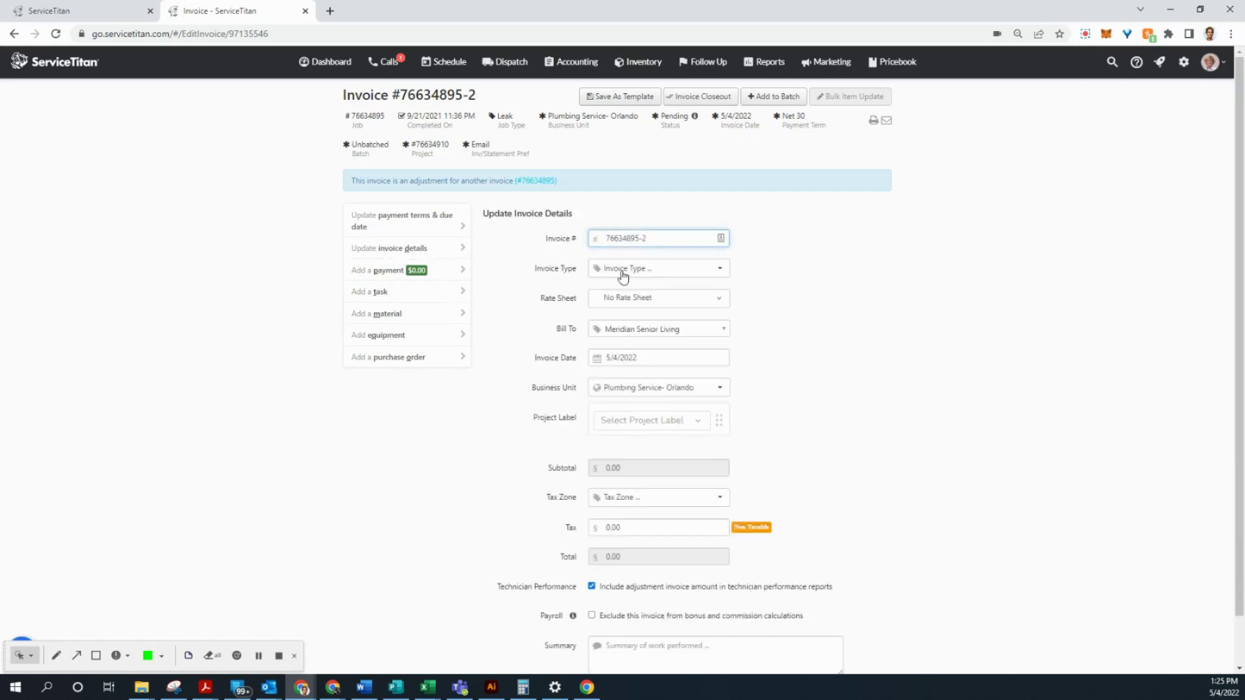
left_click(650, 272)
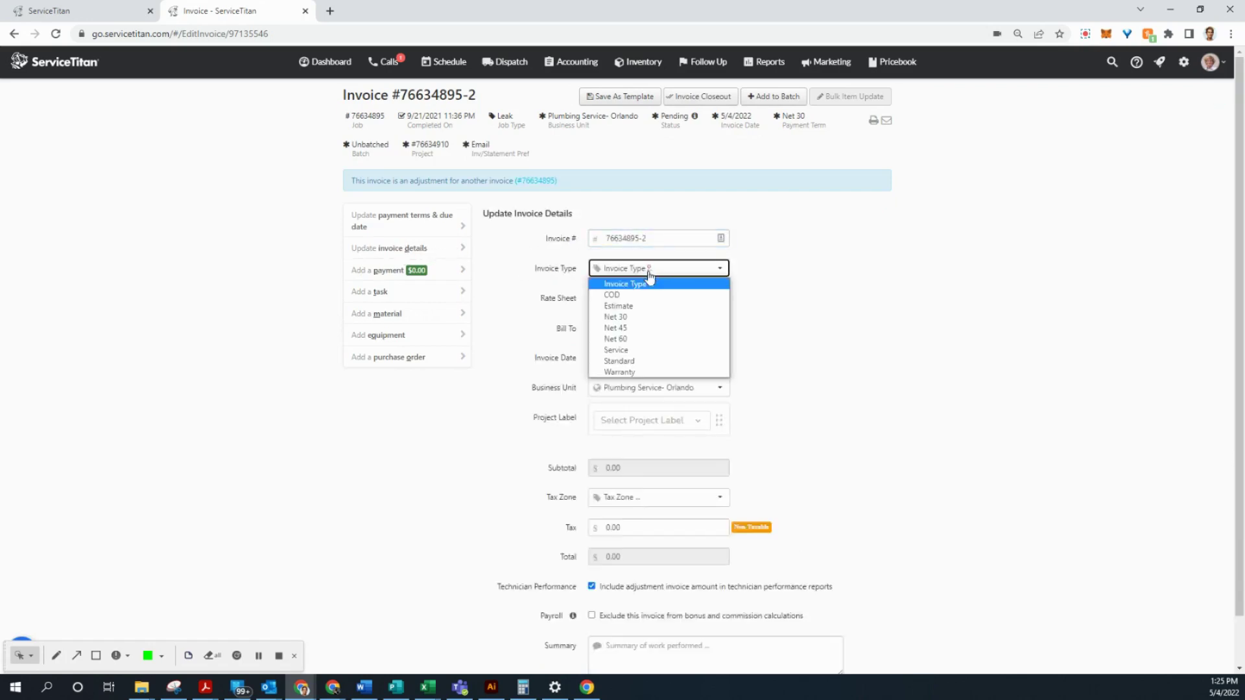
left_click(632, 320)
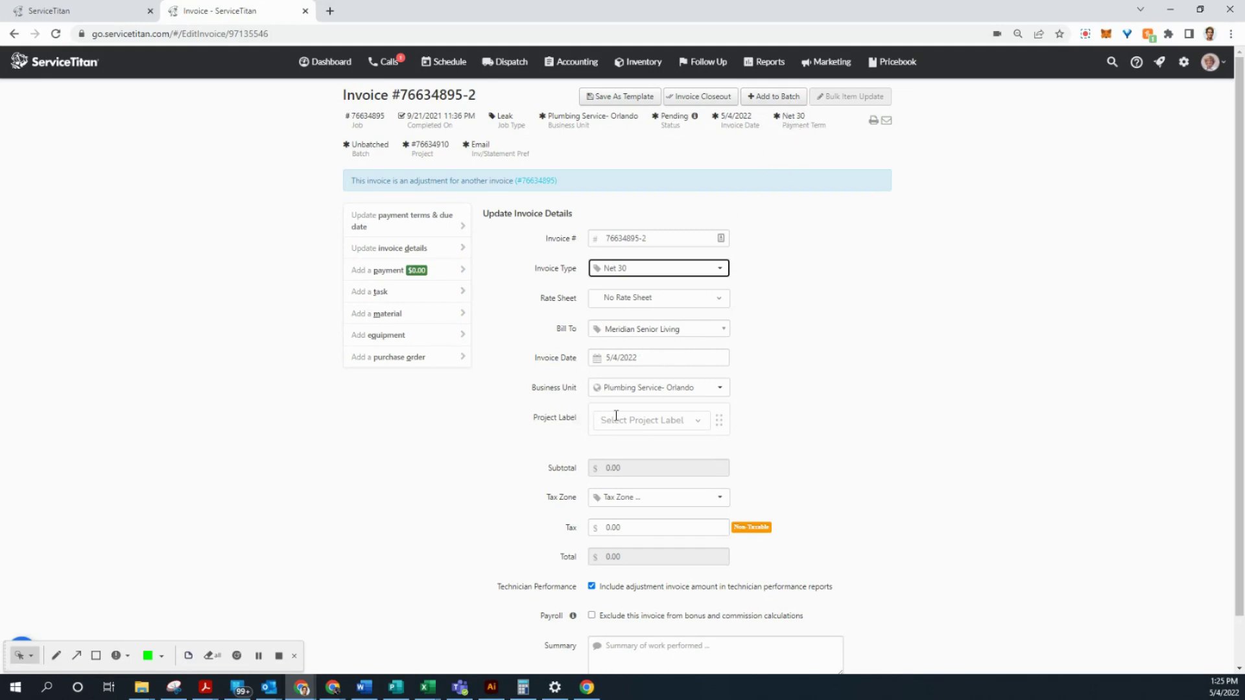
left_click(681, 332)
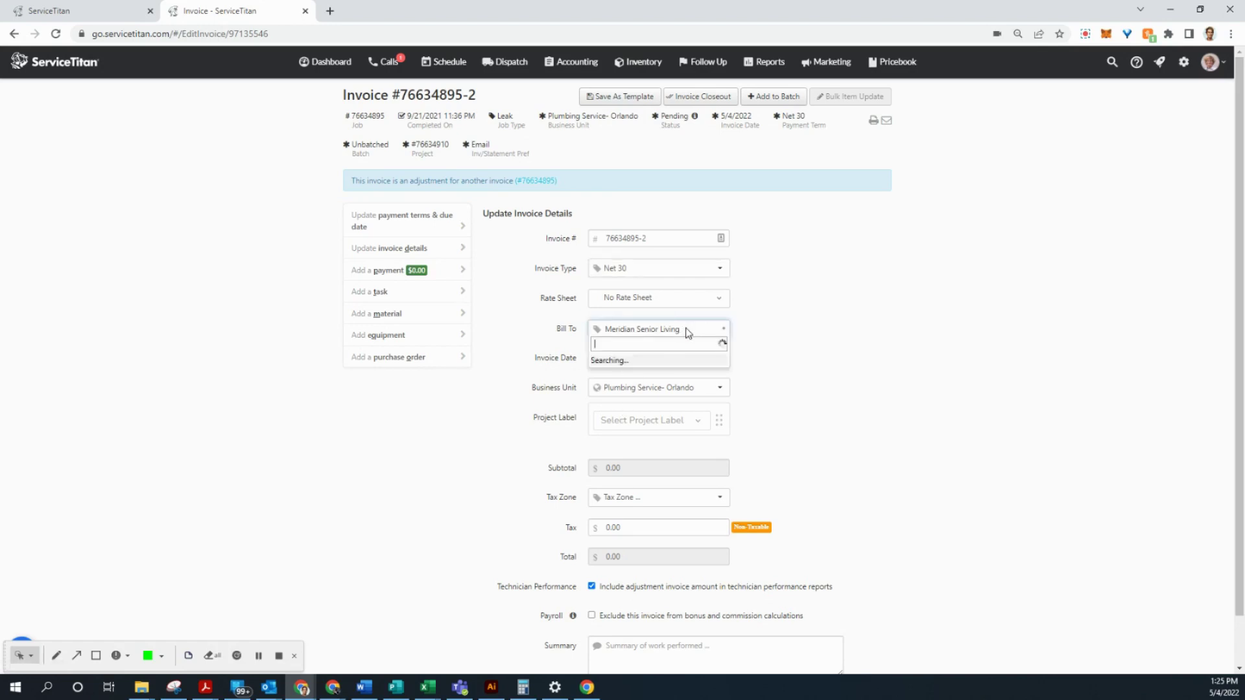
type("G")
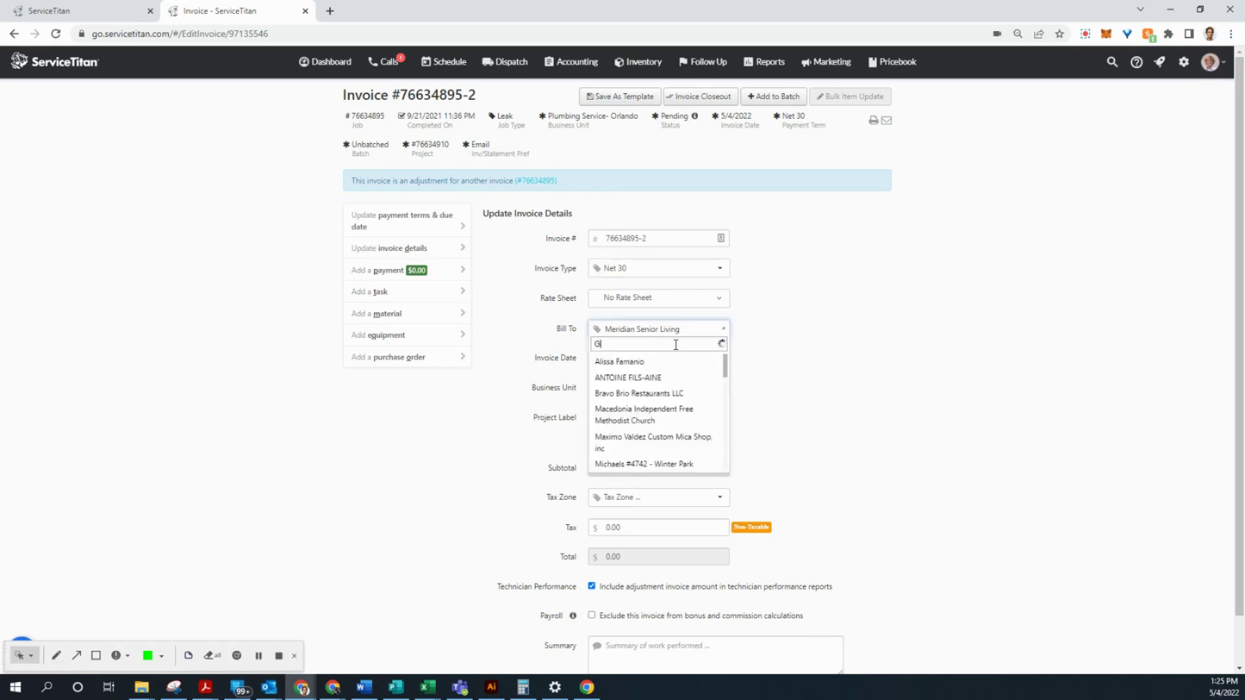
type("entry Park")
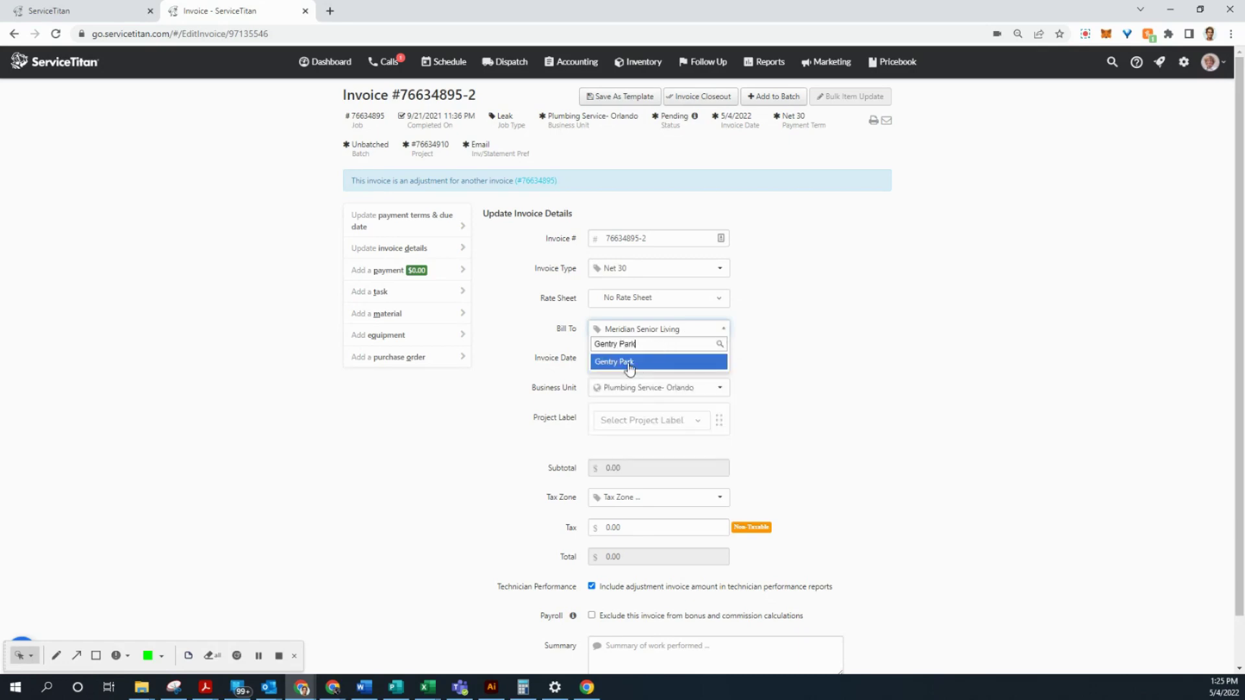
left_click(628, 361)
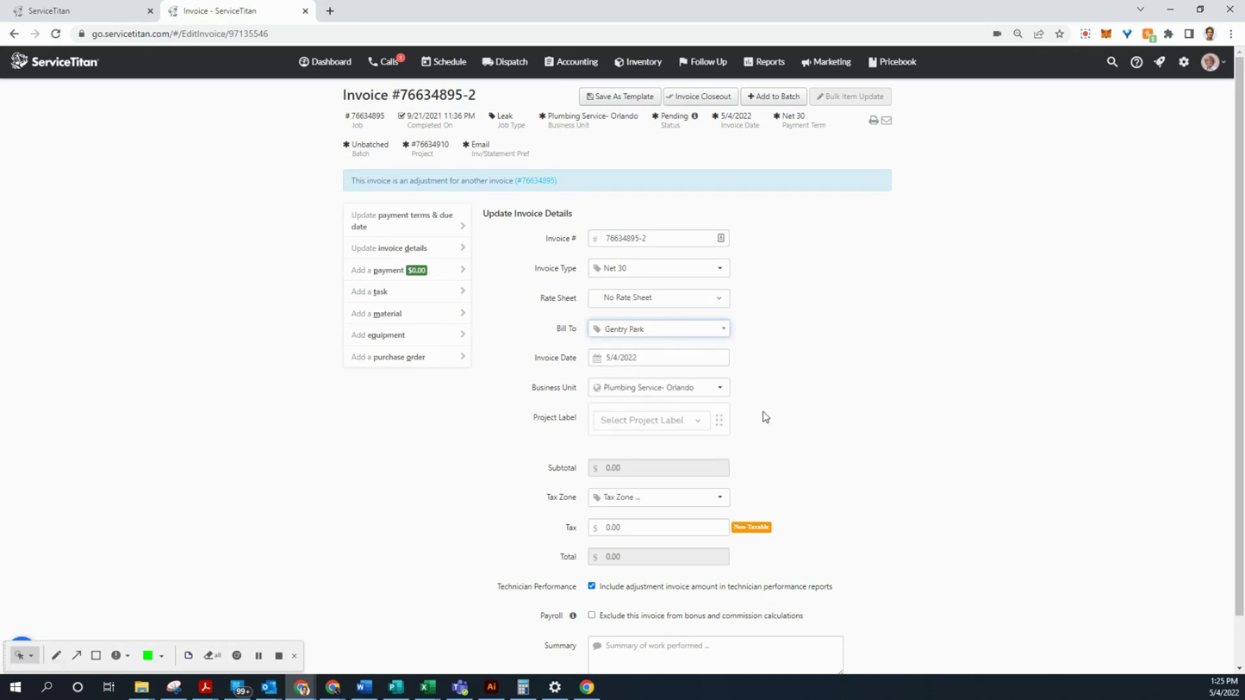
- Paste the Symmons shower valve work description as the summary, changing 'will furnish' to 'furnished'
scroll(745, 373, "down", 1)
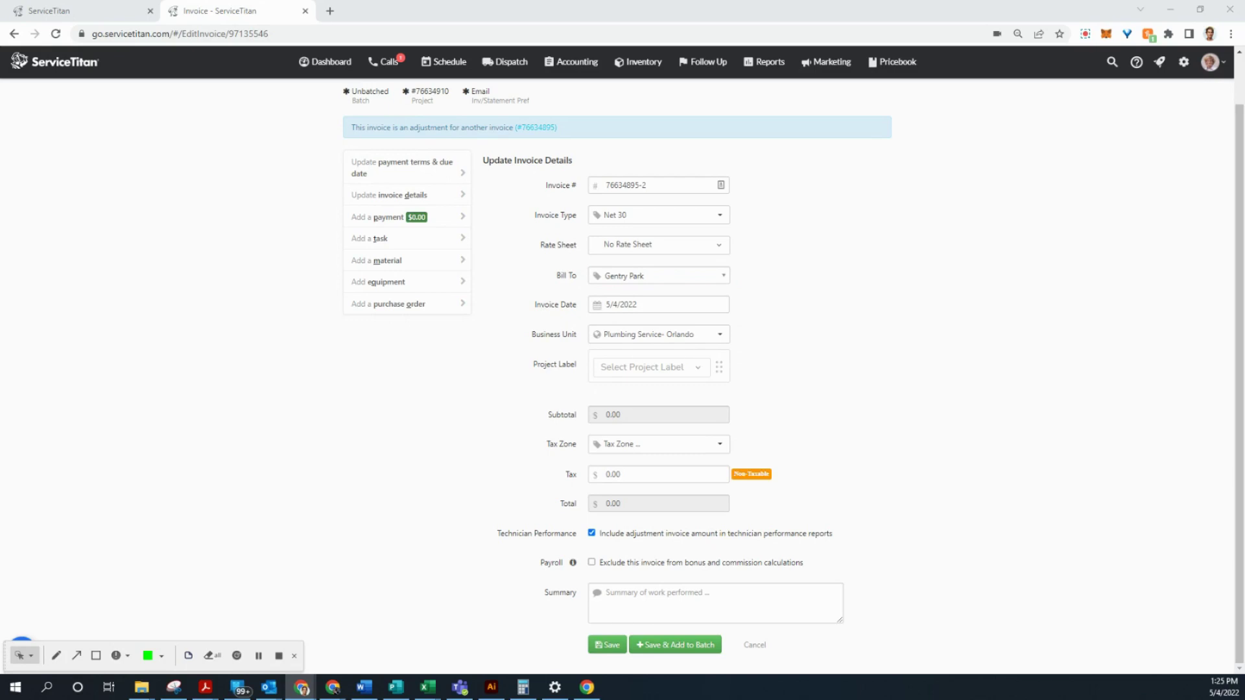
left_click(617, 591)
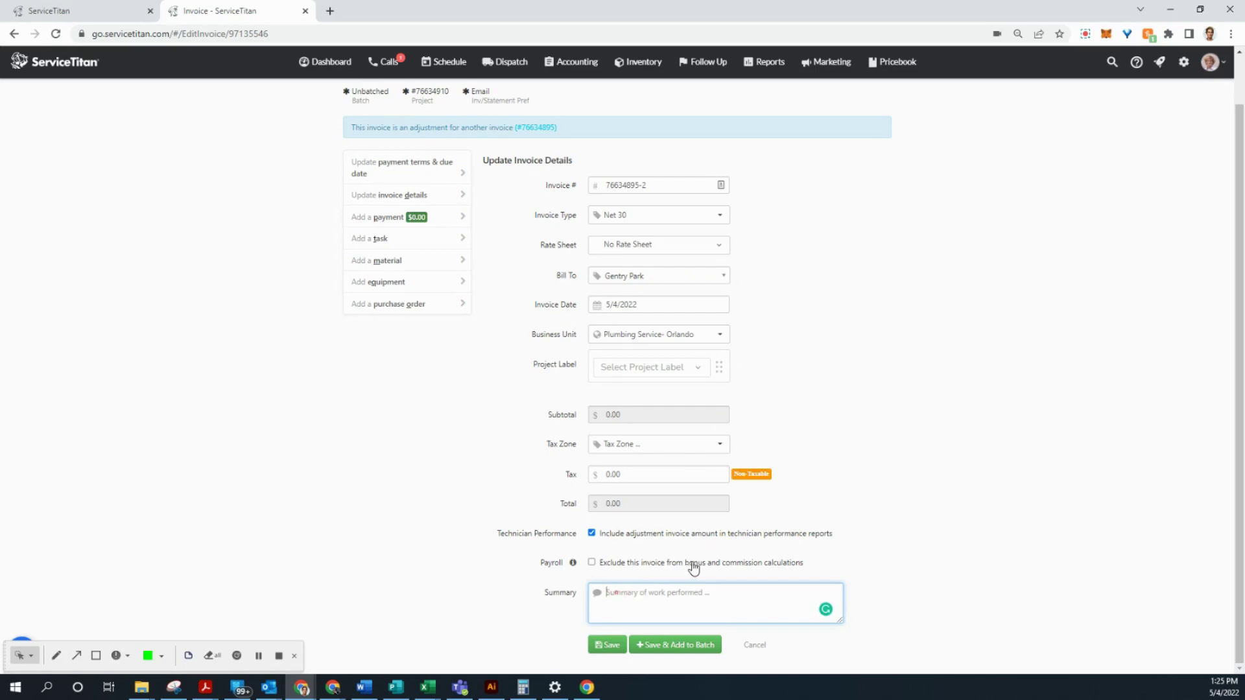
type("Frank Gay will furnish and installed (2) new Symmons shower valves in rooms 300 & 216.")
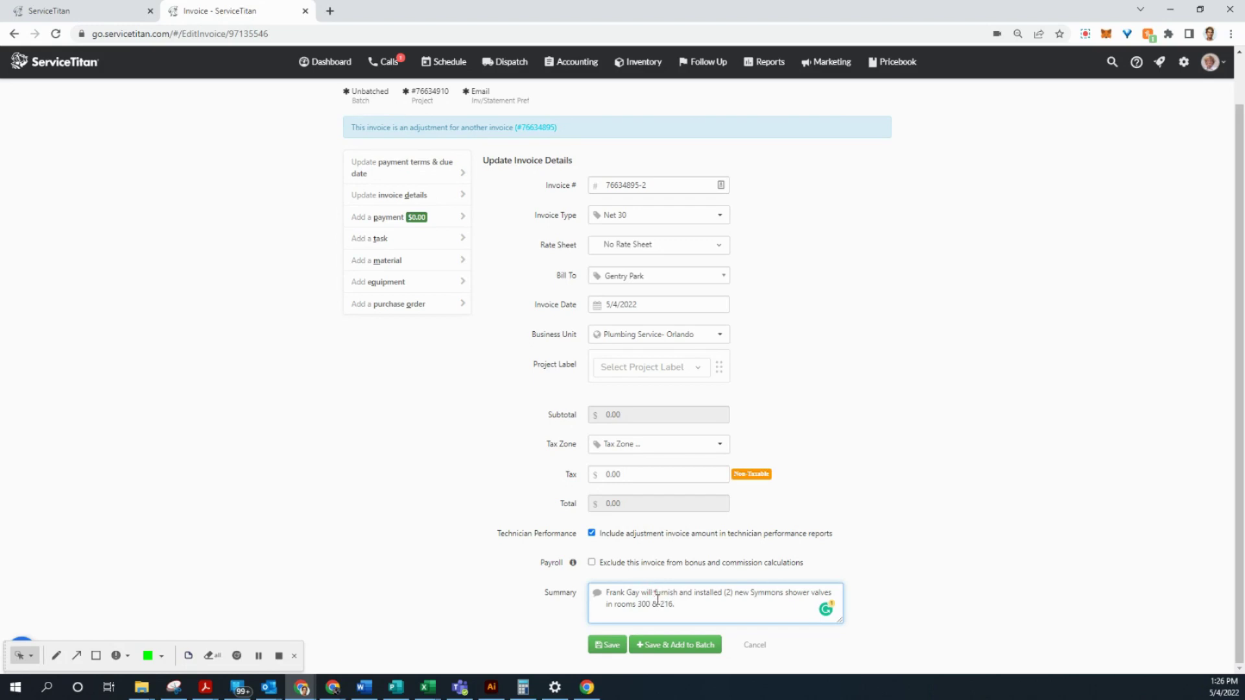
key("BackSpace")
key("BackSpace")
key("BackSpace")
key("BackSpace")
key("BackSpace")
key("BackSpace")
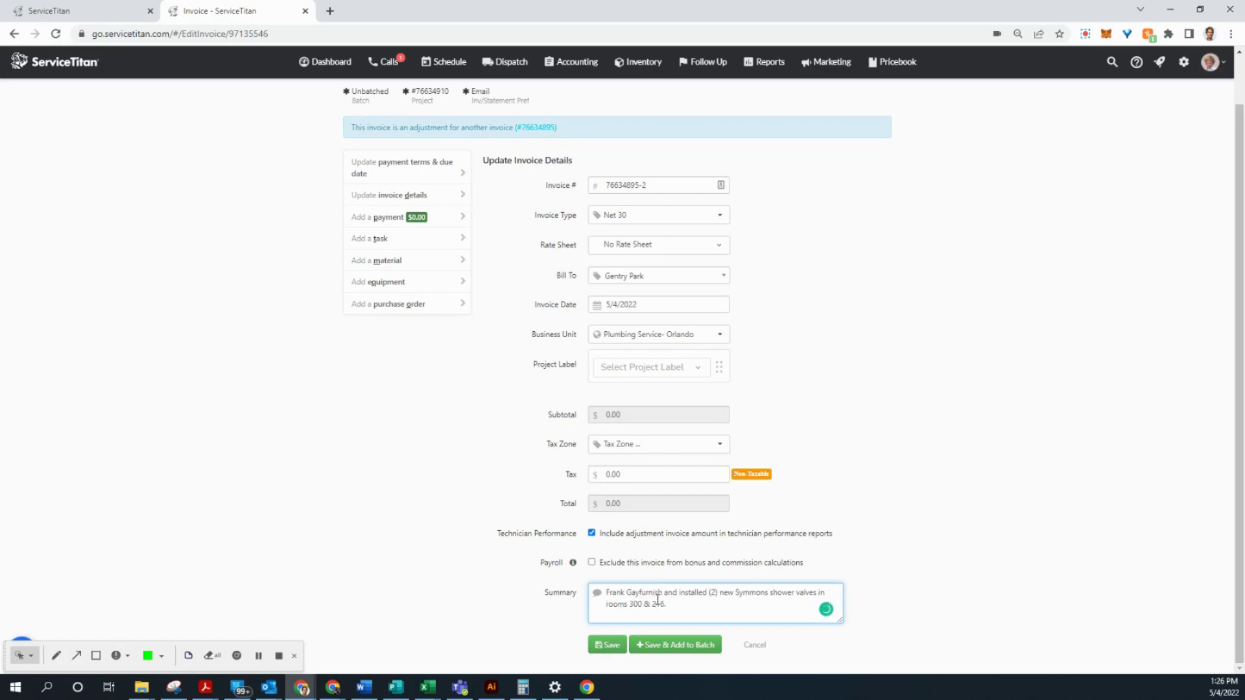
key("Right")
key("Right")
type("ed")
- Save the details, then add an FM-ASL-1 Technician Labor task of 8 at $99.00
left_click(606, 652)
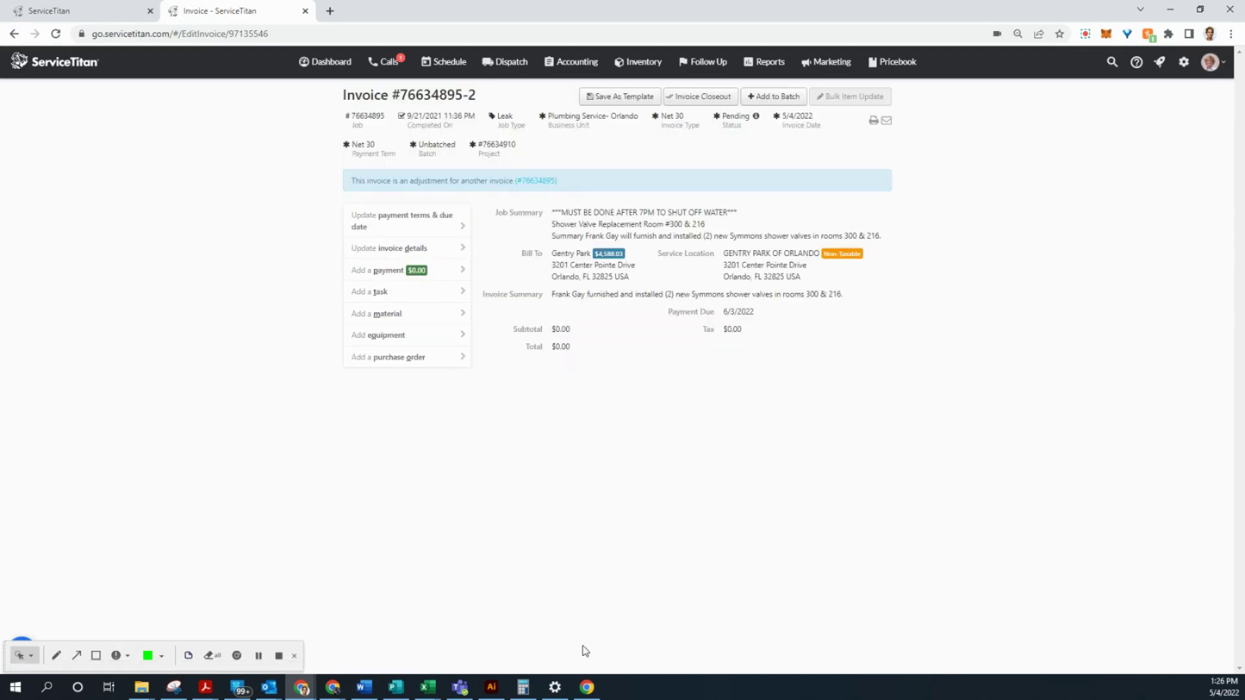
left_click(420, 298)
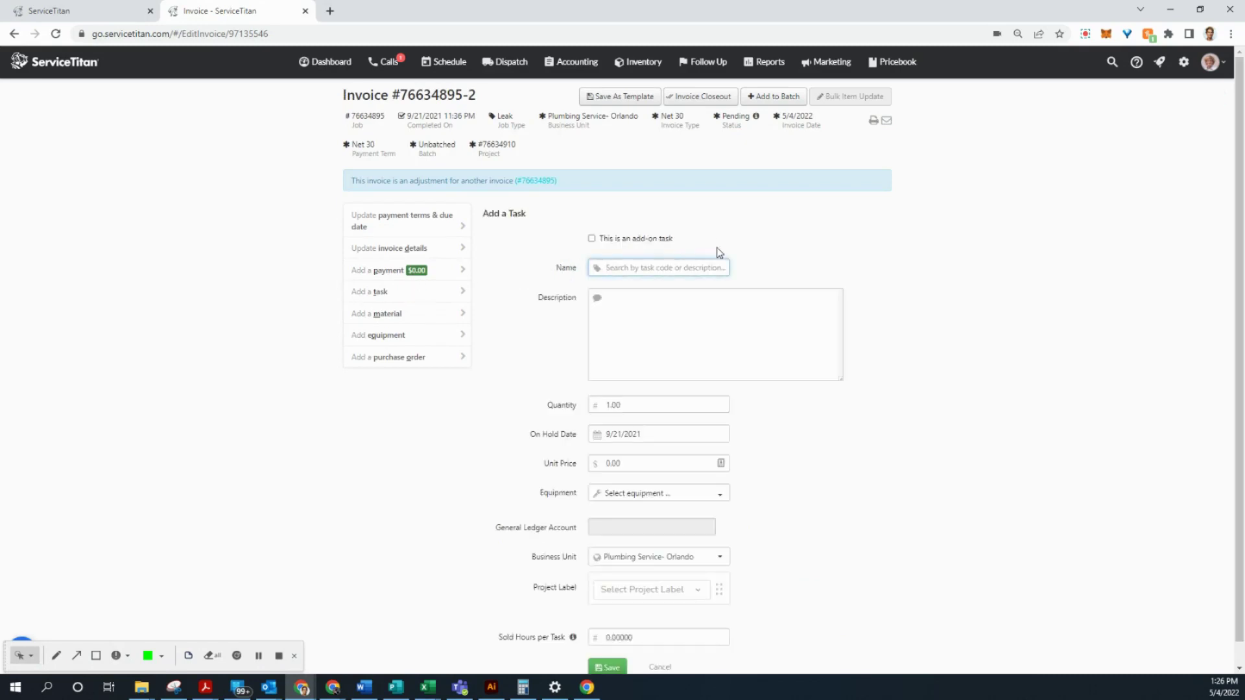
type("fm-asl")
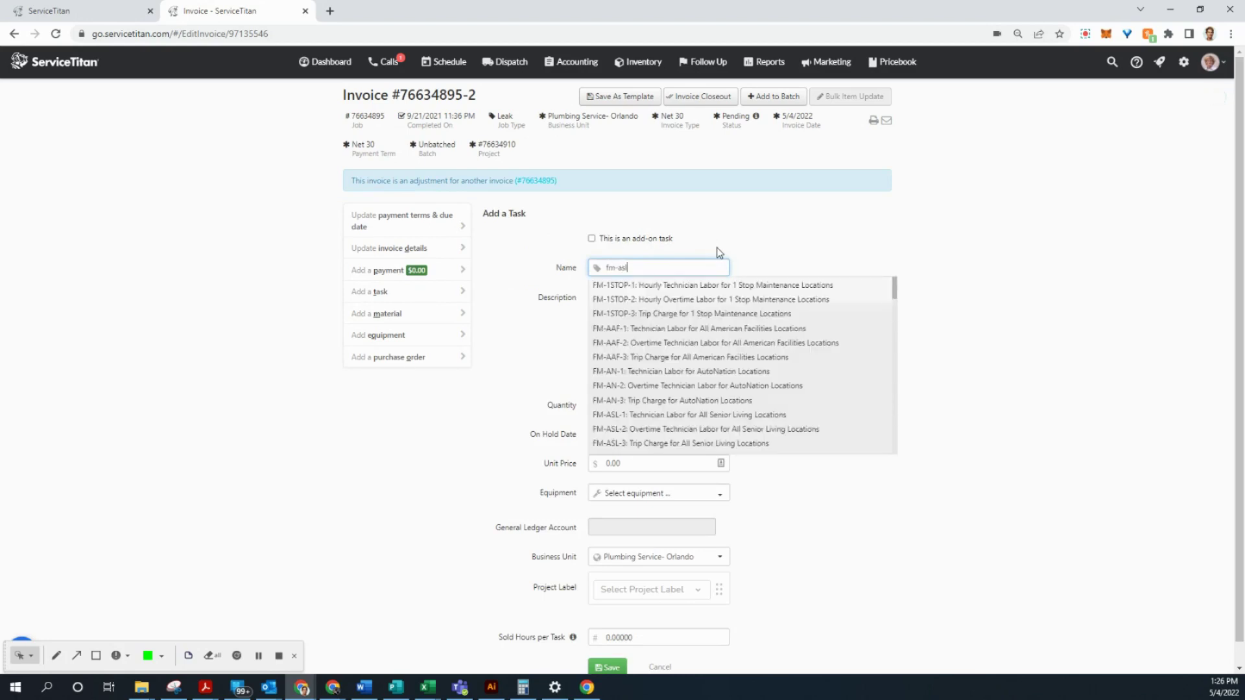
type("-1")
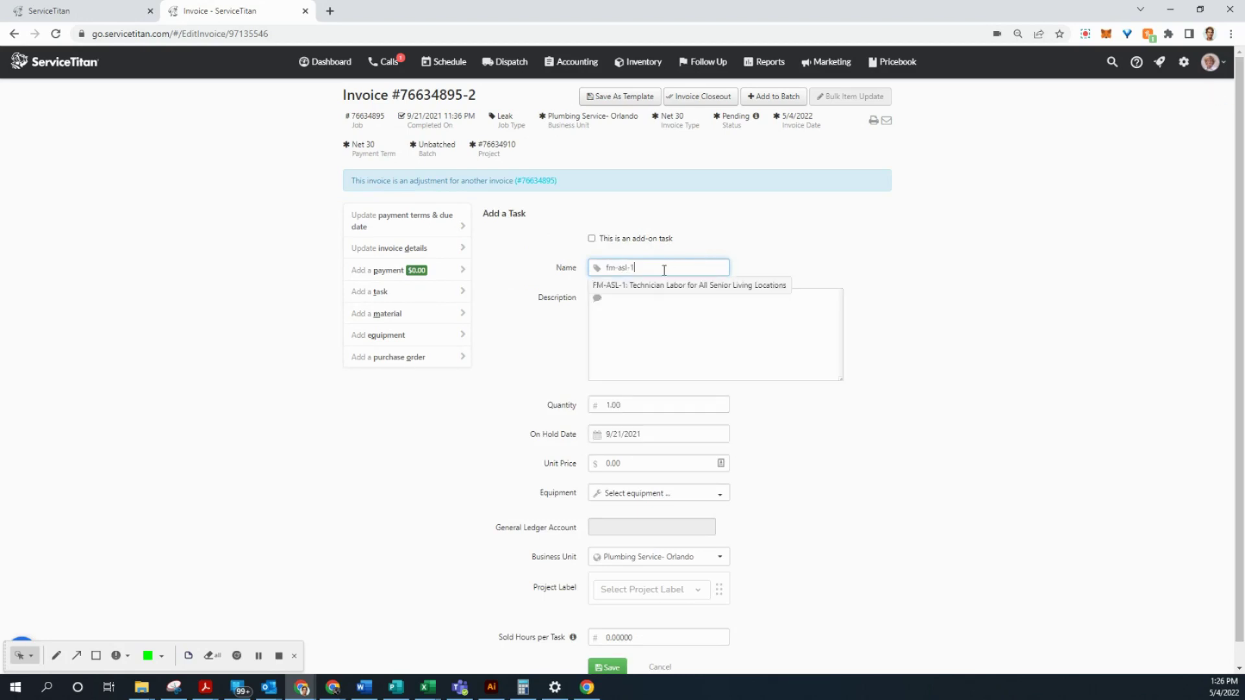
left_click(659, 284)
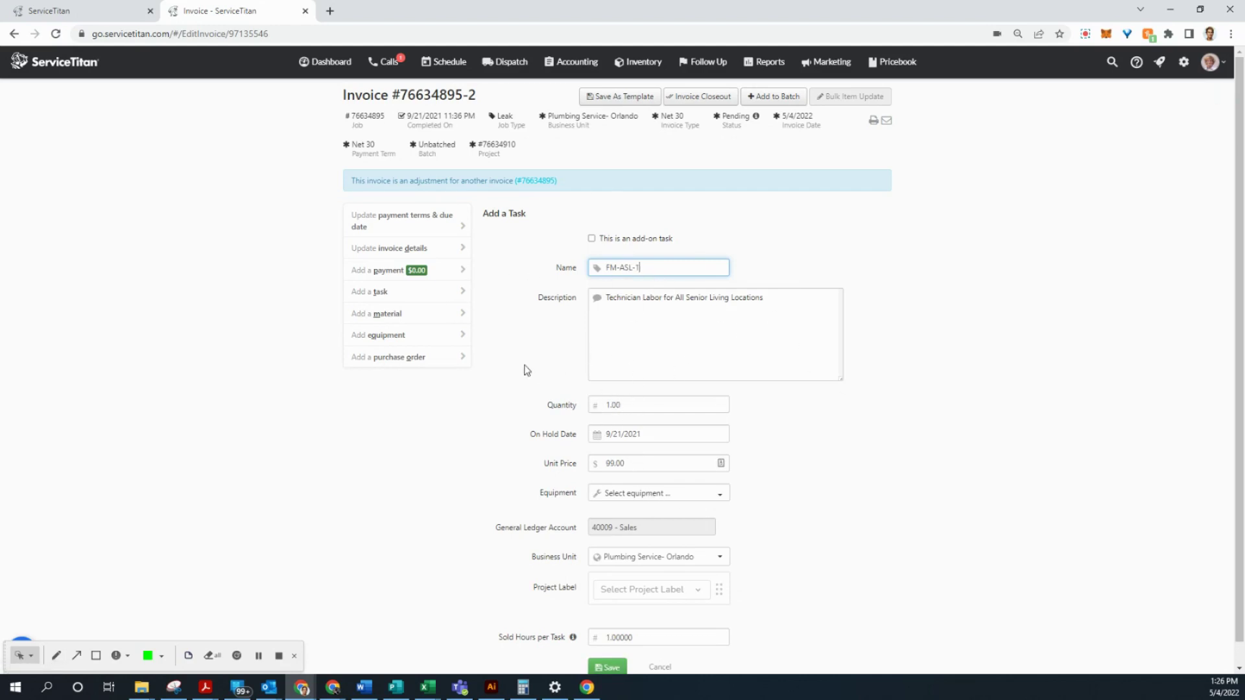
left_click(574, 409)
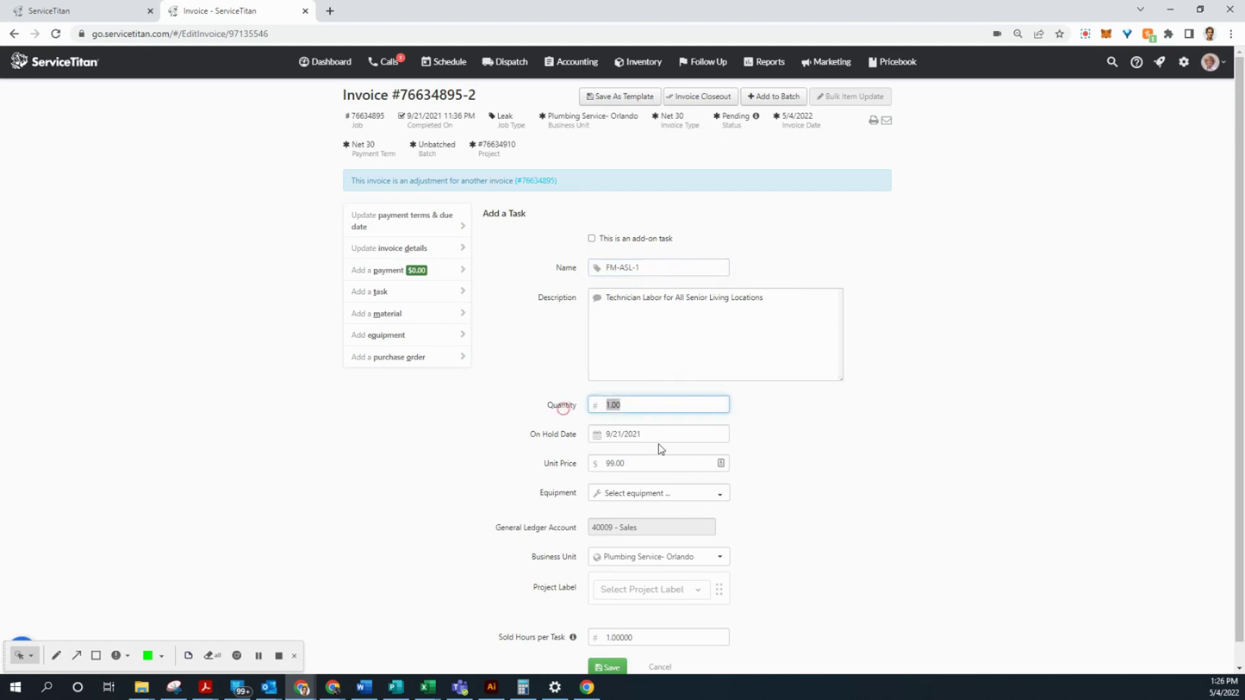
type("8")
left_click(842, 485)
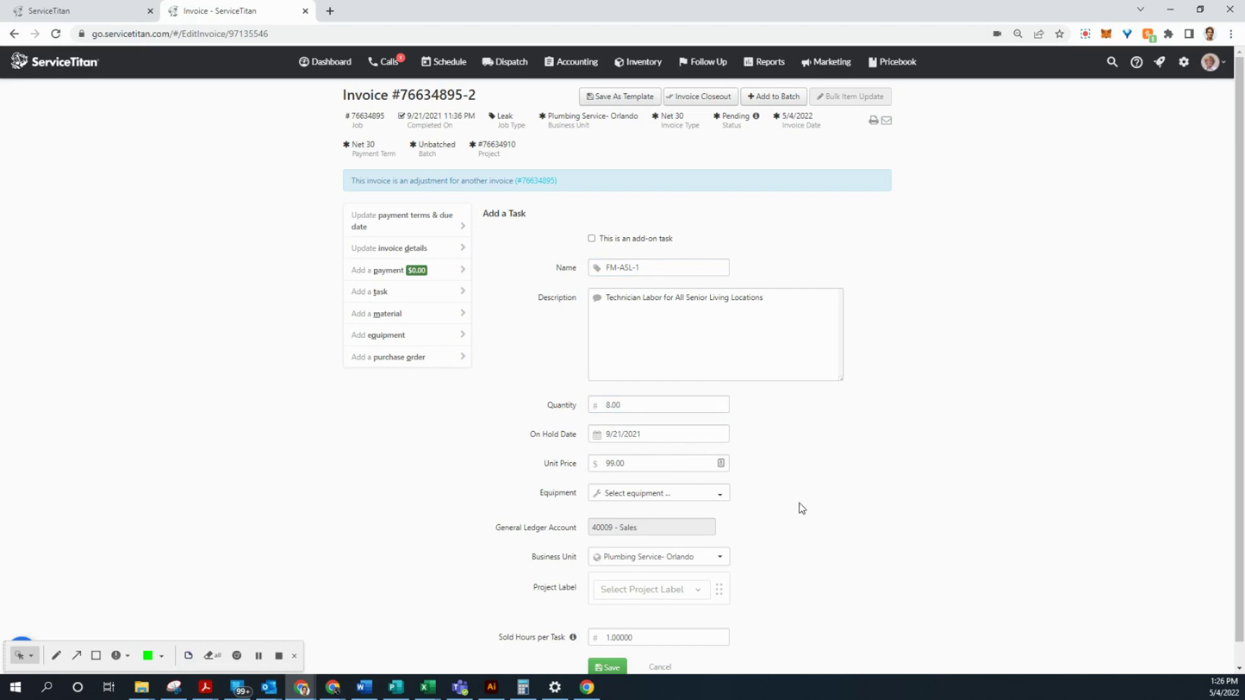
scroll(789, 515, "down", 1)
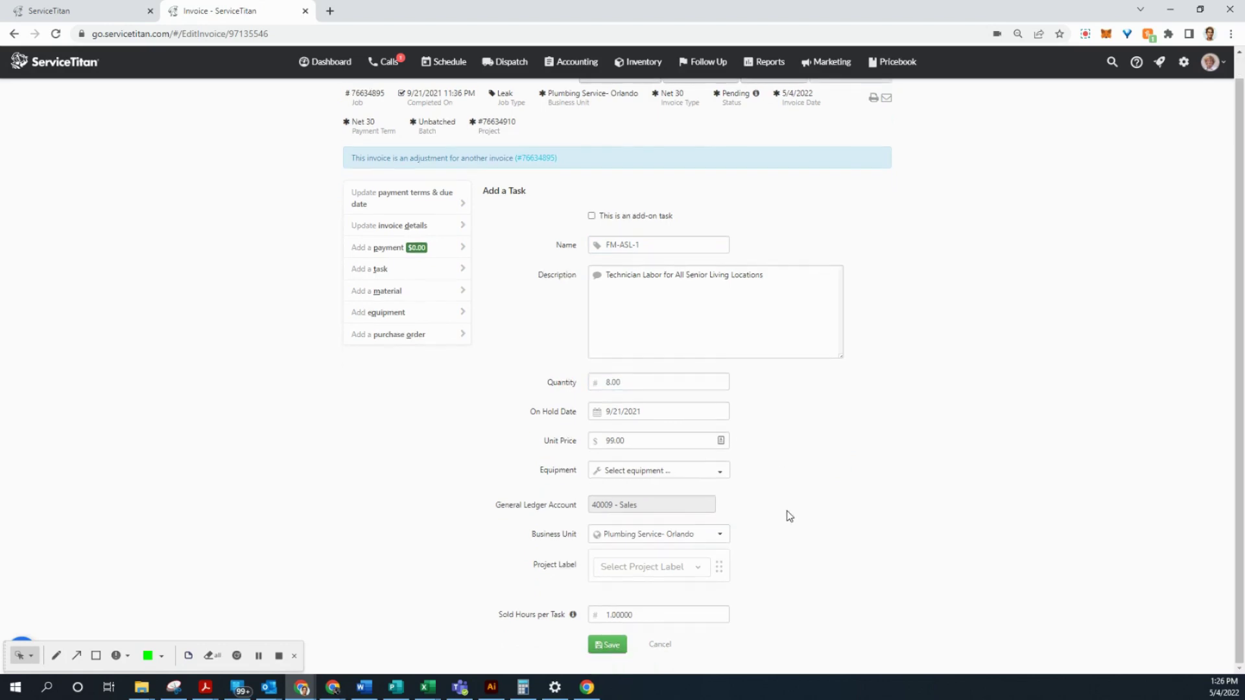
left_click(609, 645)
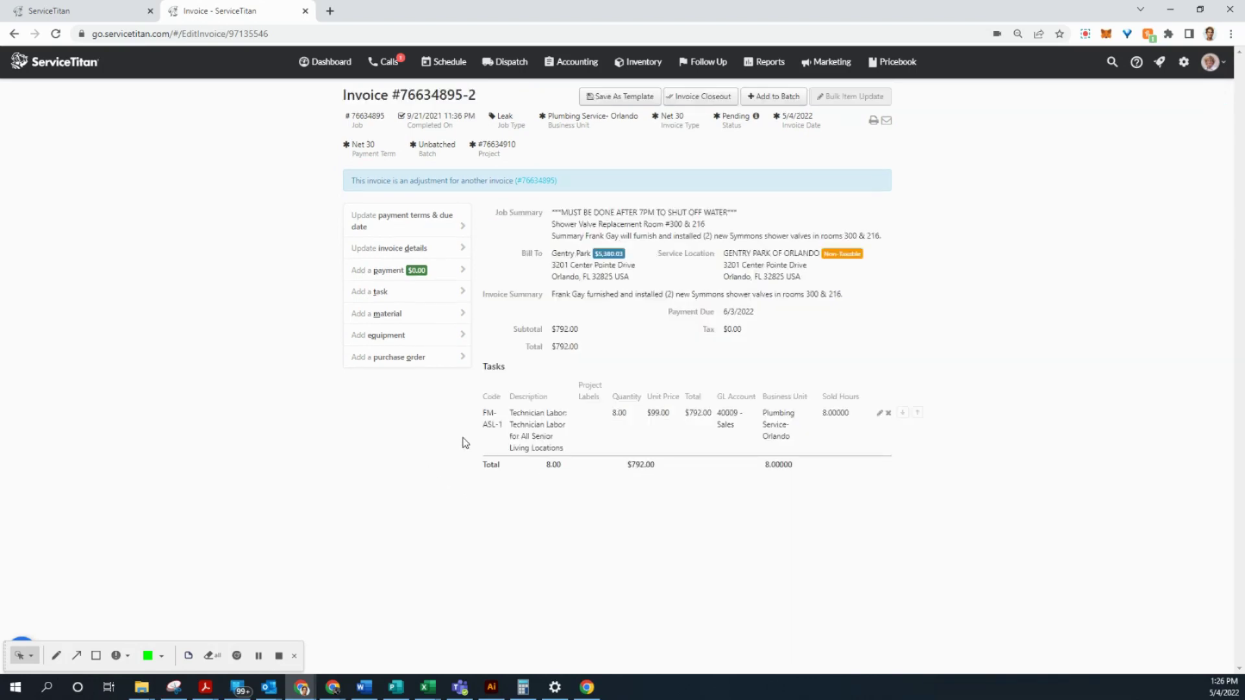
- Add the FM-ASL-3 Trip Charge task at 1 × $40.00
left_click(399, 289)
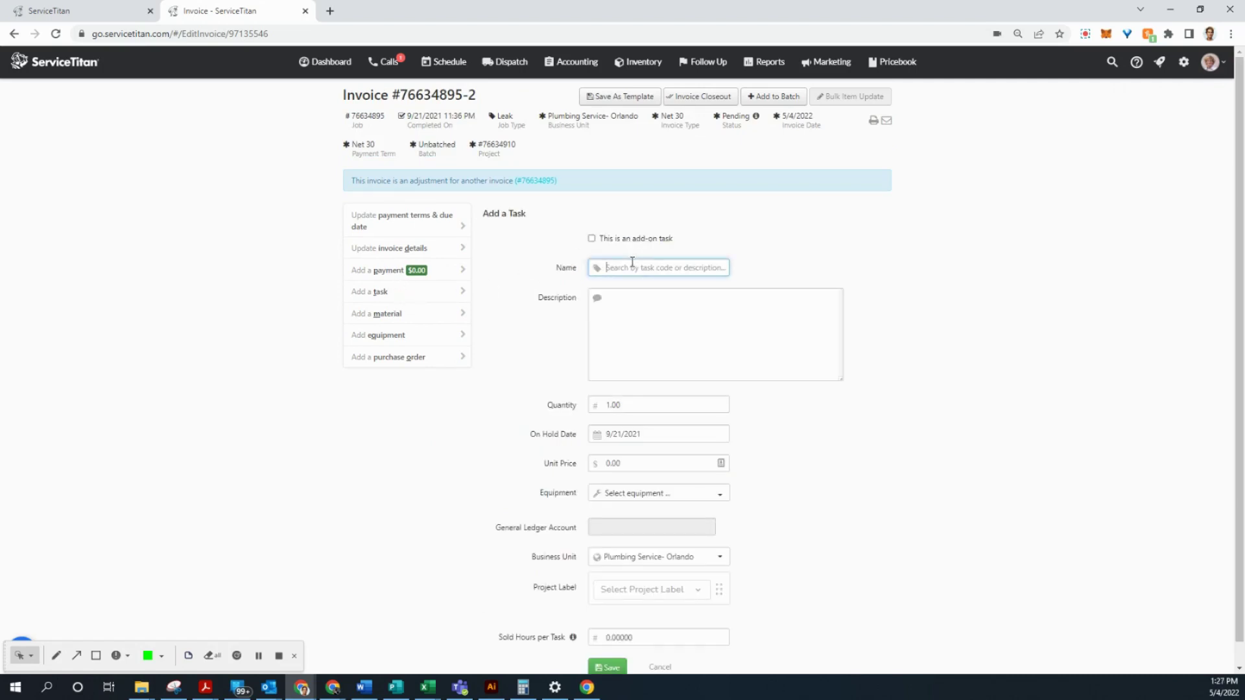
type("fm-asl-5")
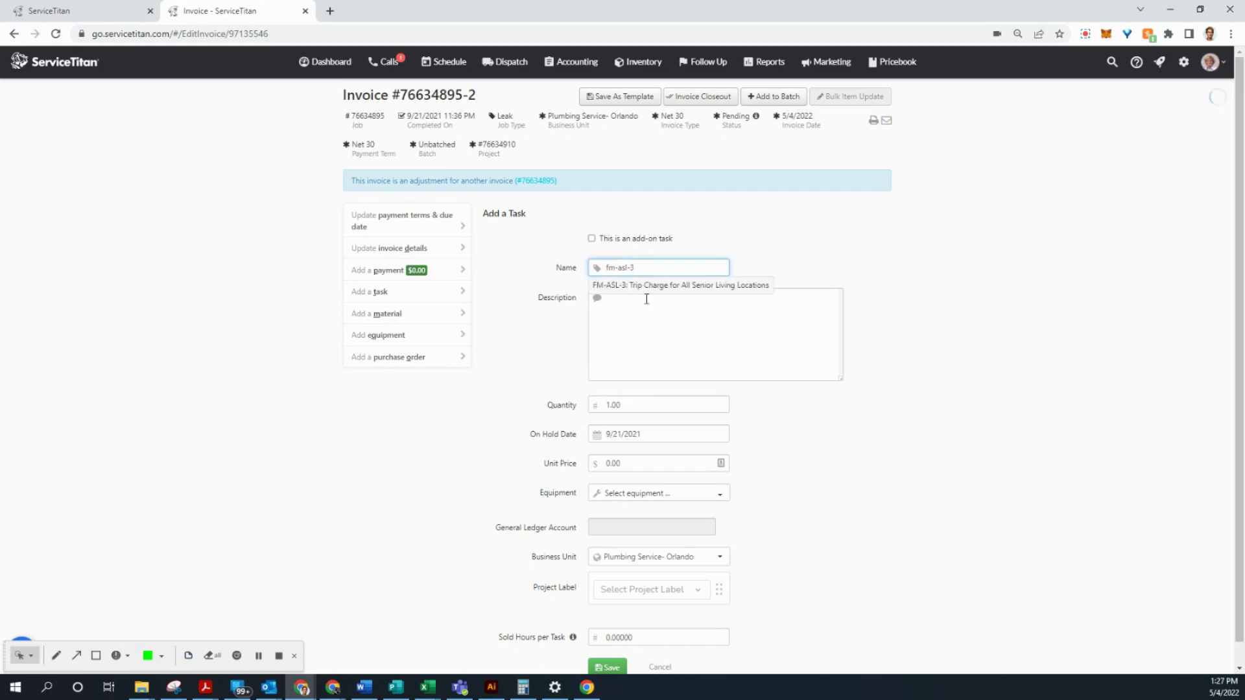
left_click(643, 286)
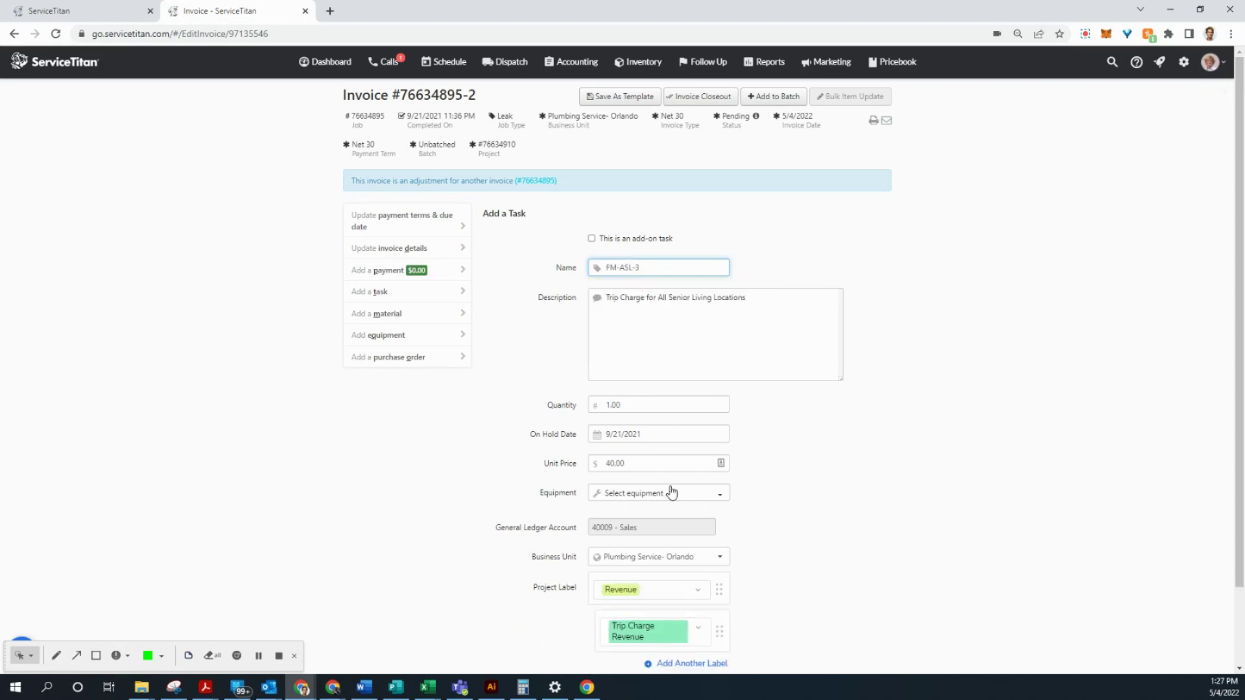
scroll(661, 483, "down", 2)
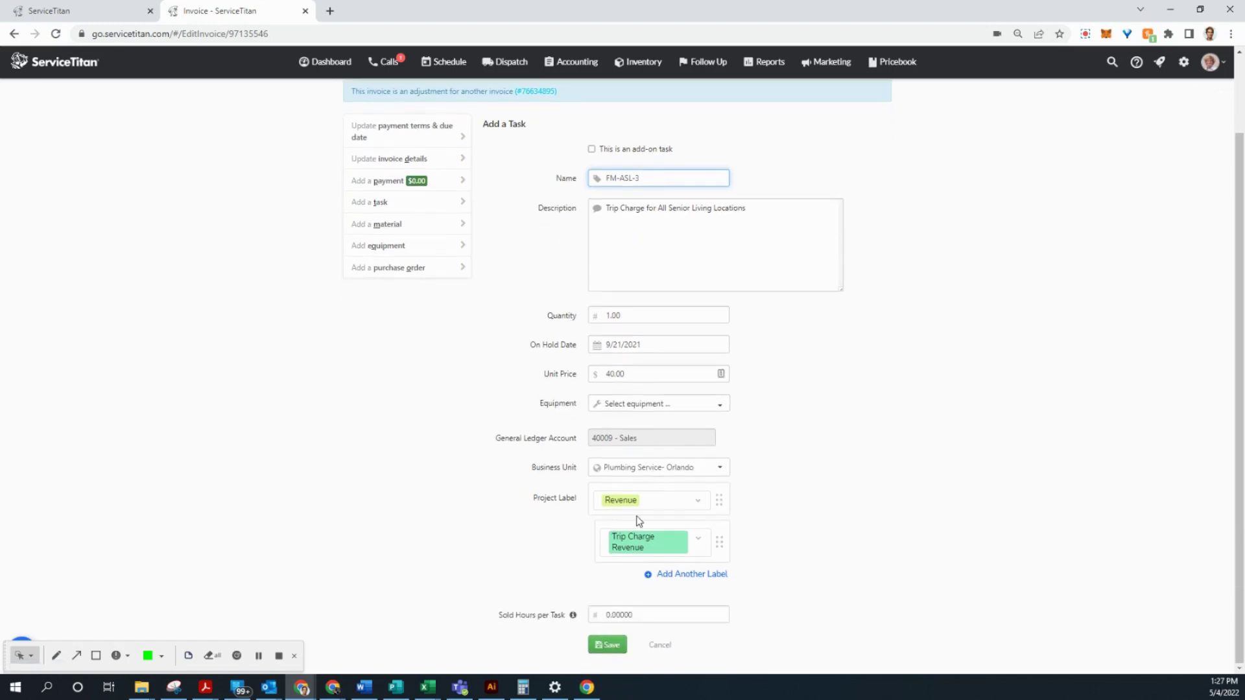
left_click(606, 644)
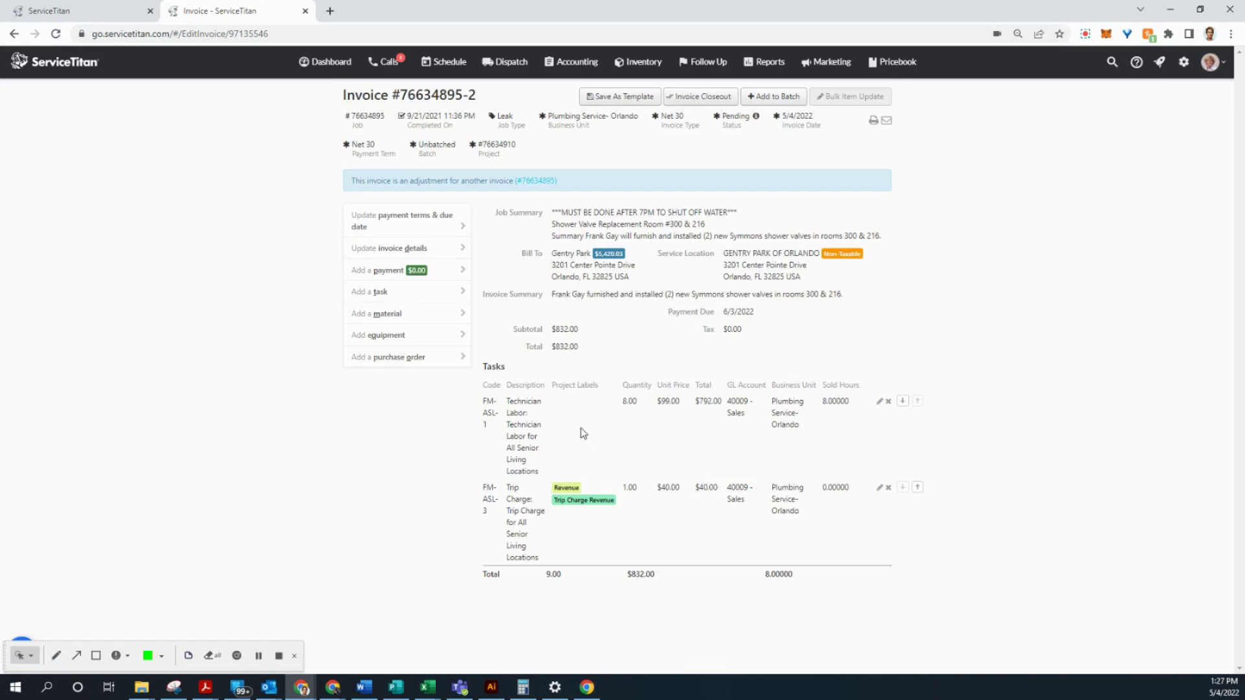
- Add the MISC-MATERIAL item to the invoice by searching 'misc material'
left_click(397, 318)
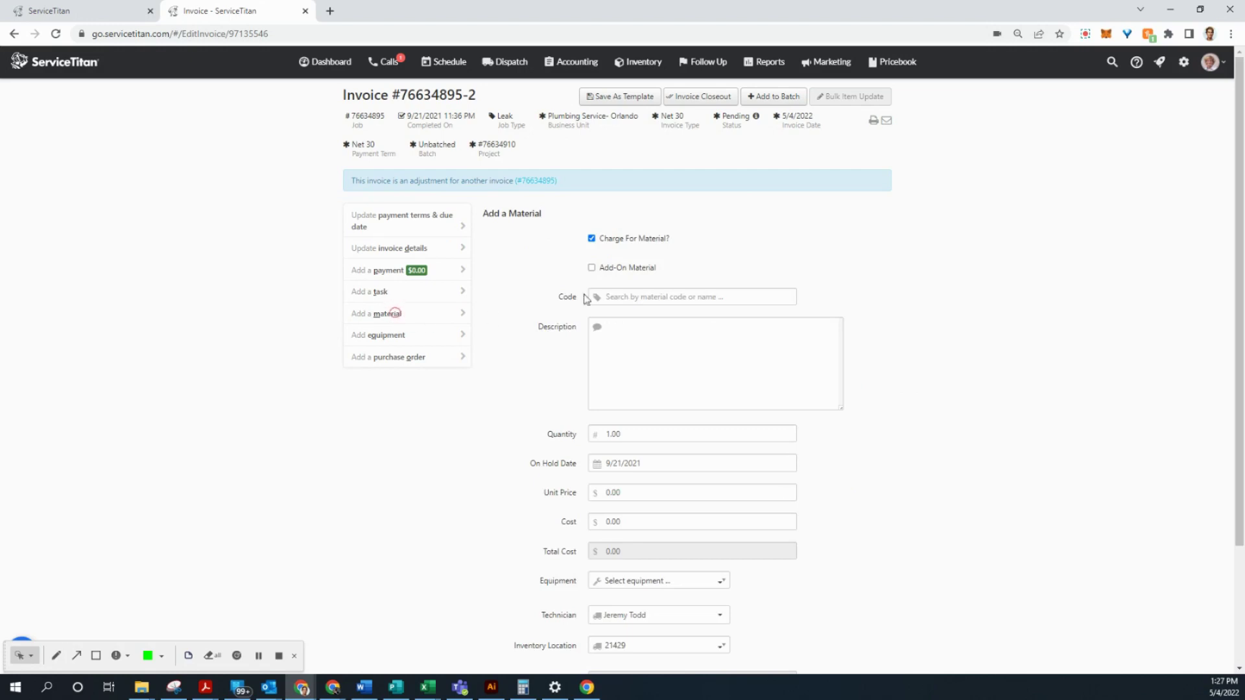
left_click(648, 293)
type("m")
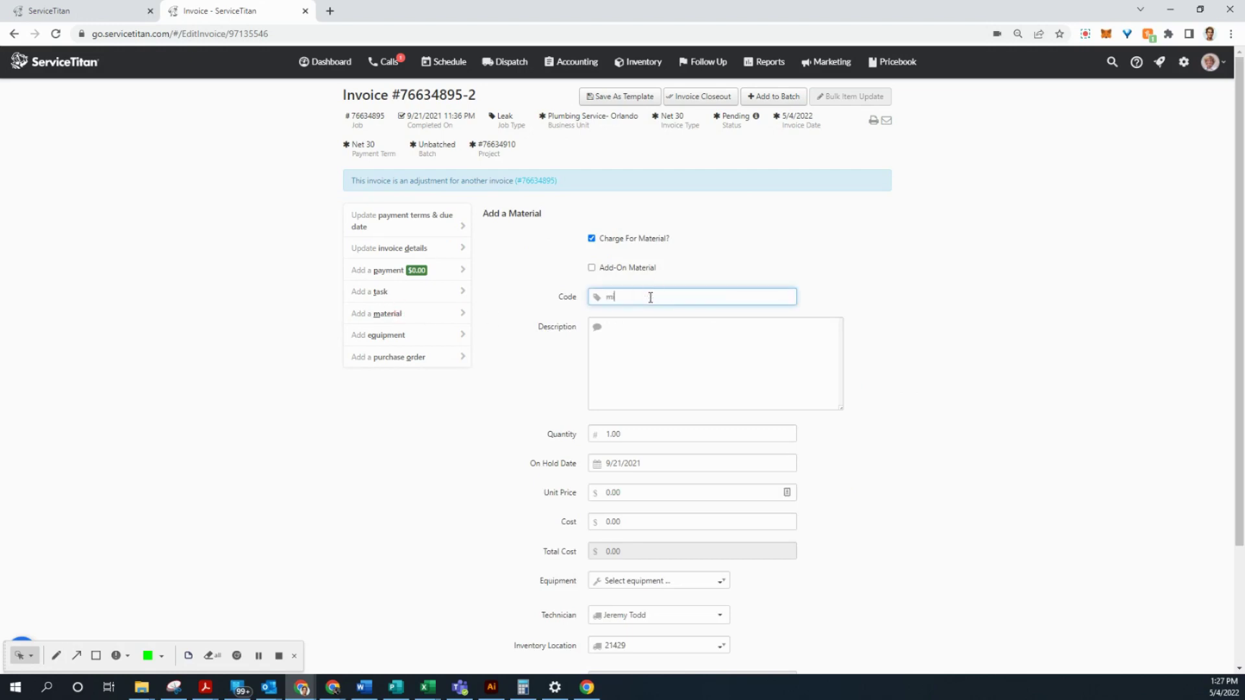
type("isc material")
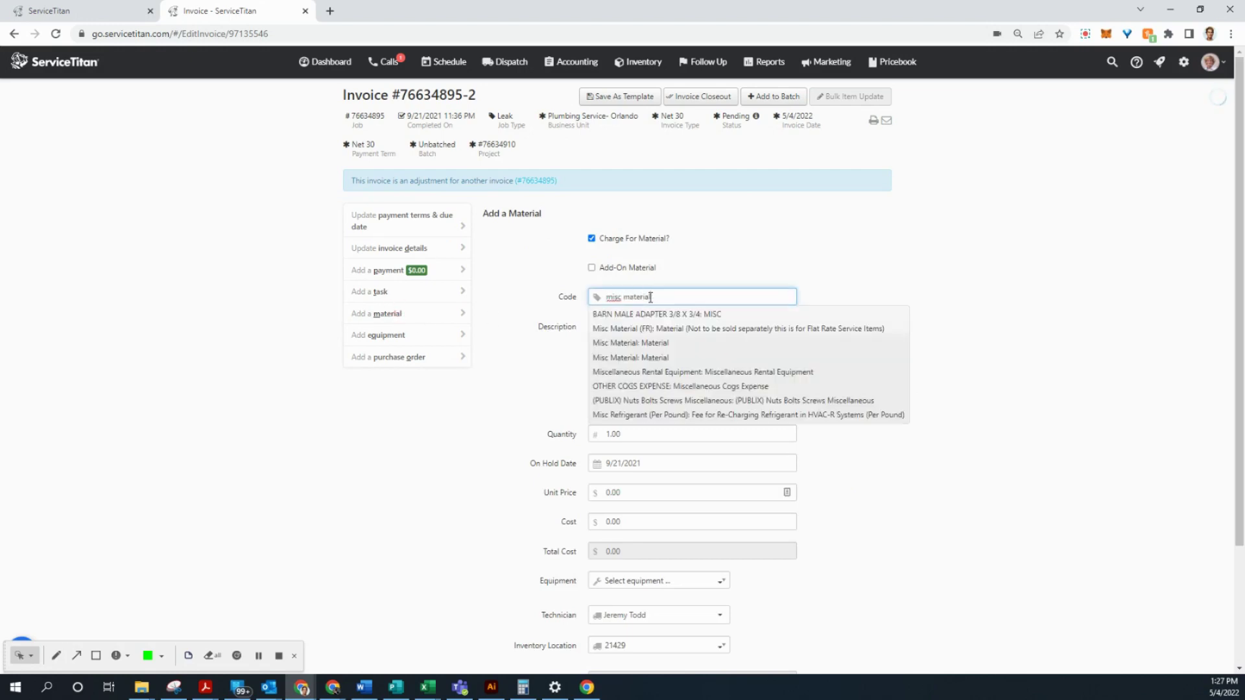
left_click(619, 329)
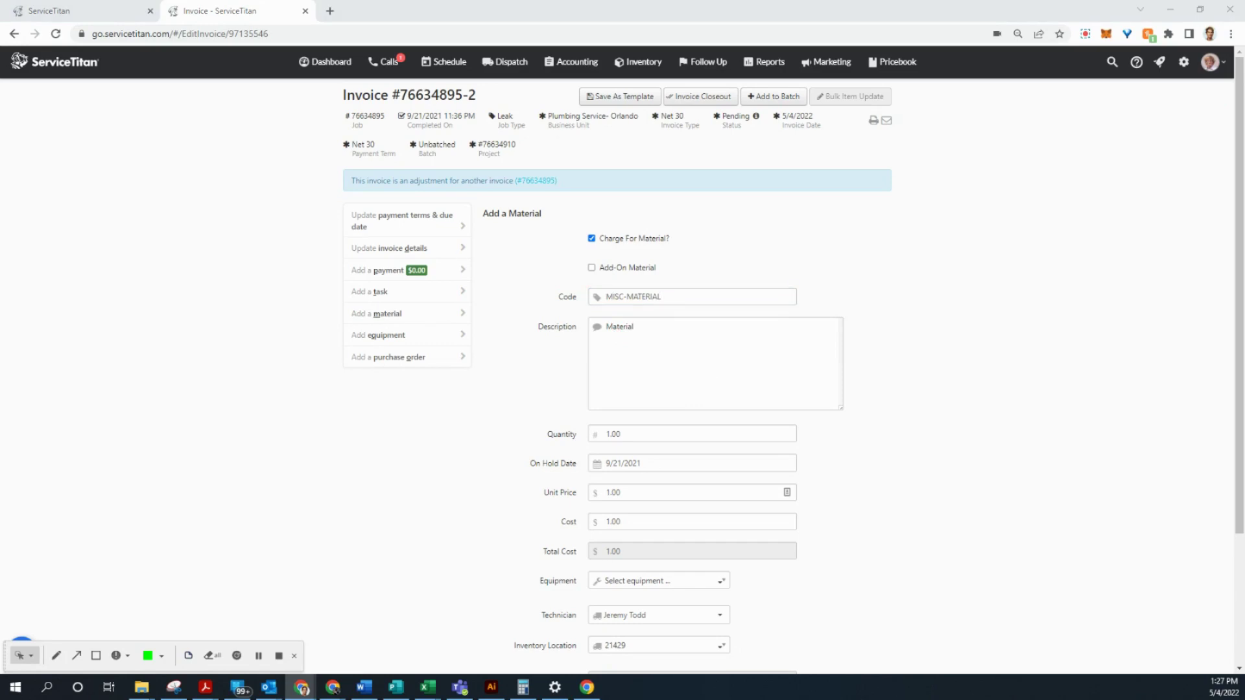
- Set the line to SYMMONS MIXING VALVE, quantity 2, unit price $350, cost 0, and save it
left_click_drag(636, 326, 527, 320)
type("SYMMONS MIXING VALVE")
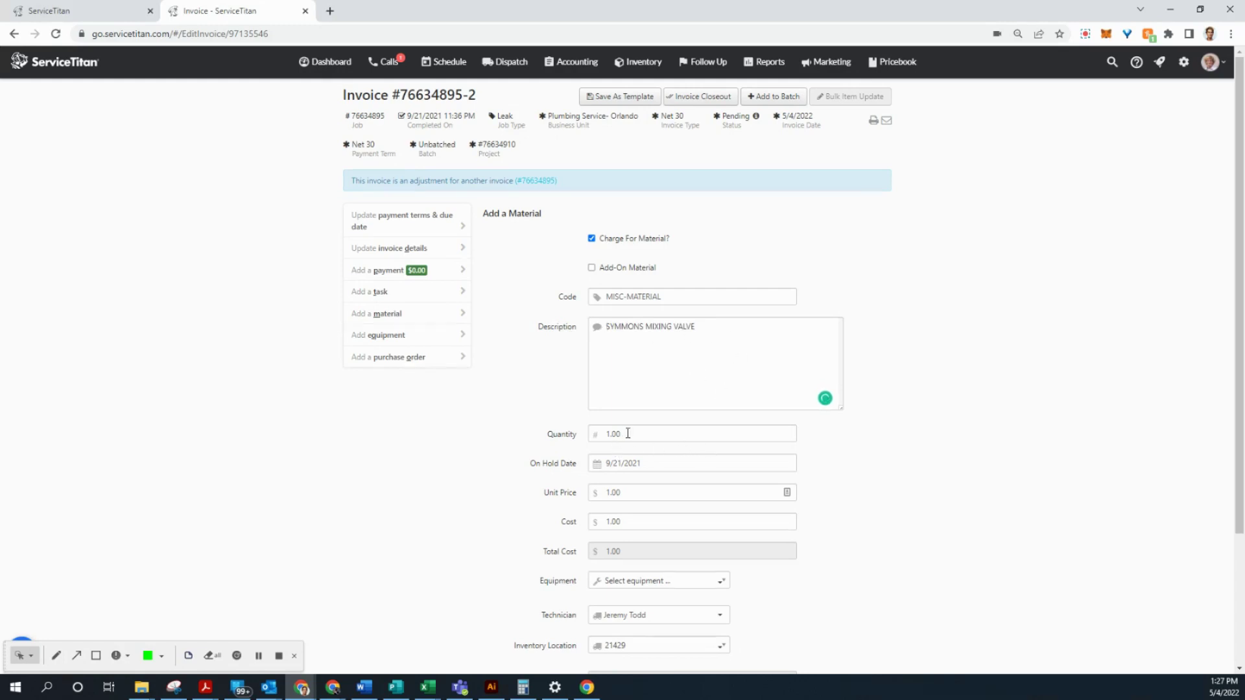
left_click_drag(628, 434, 583, 436)
type("2")
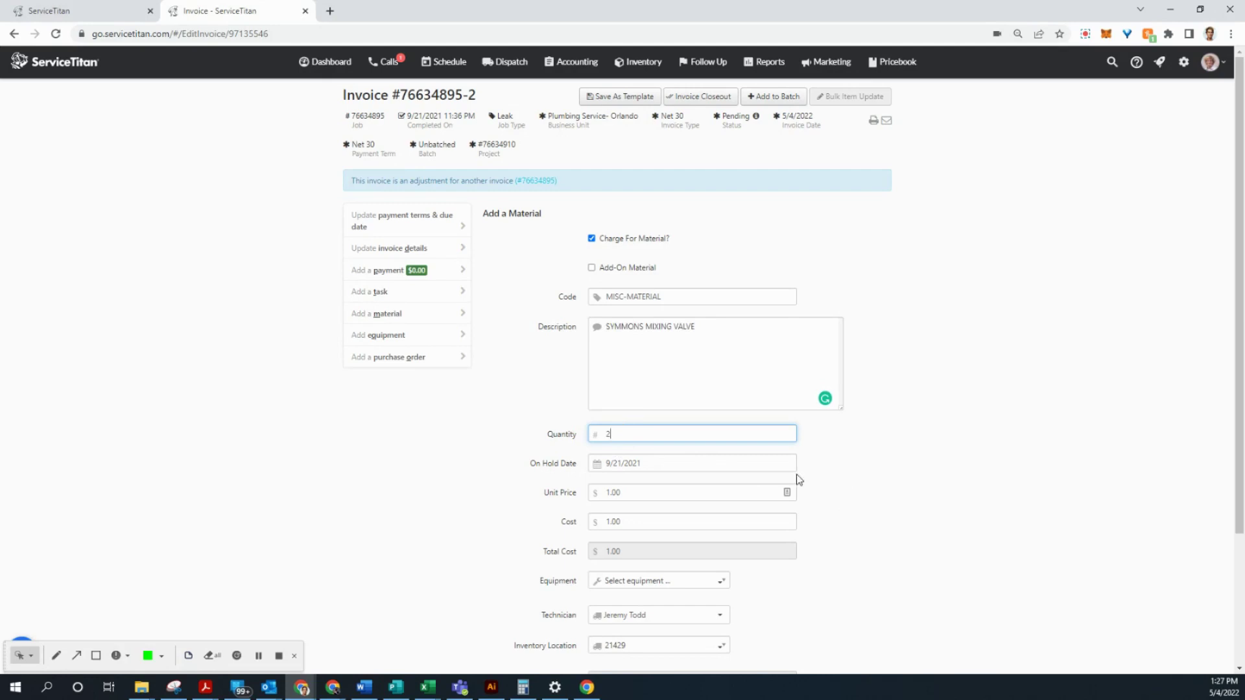
left_click_drag(633, 492, 571, 495)
type("350")
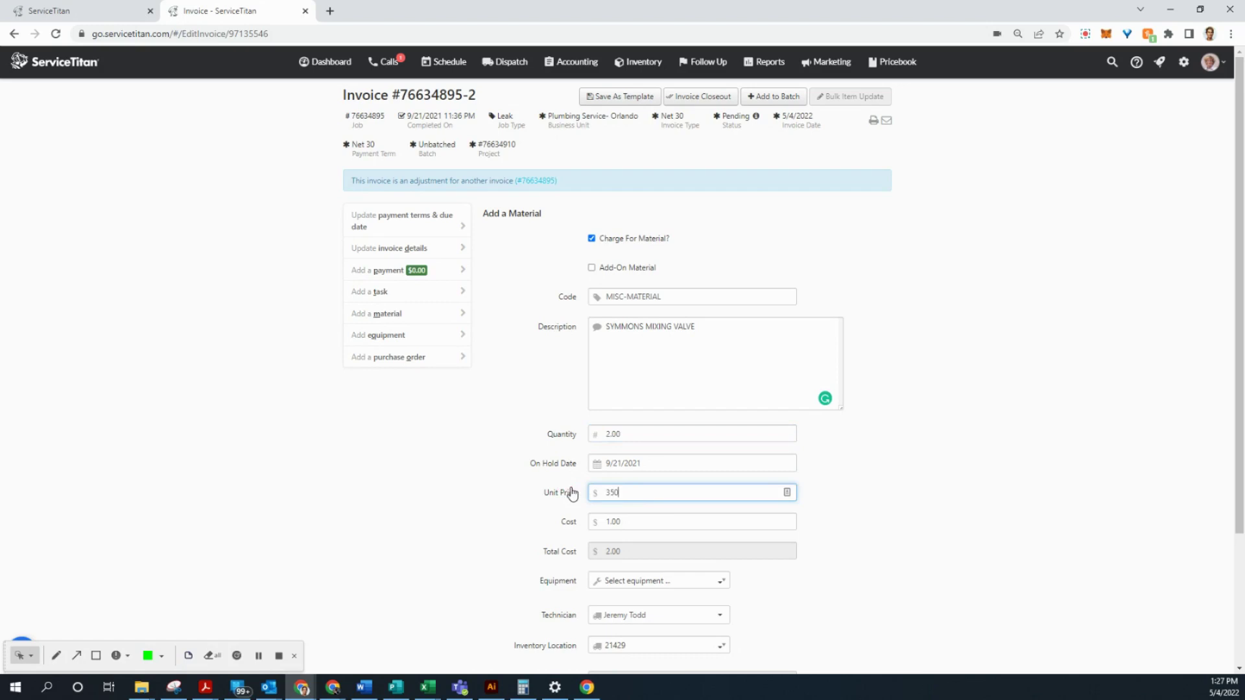
left_click(678, 518)
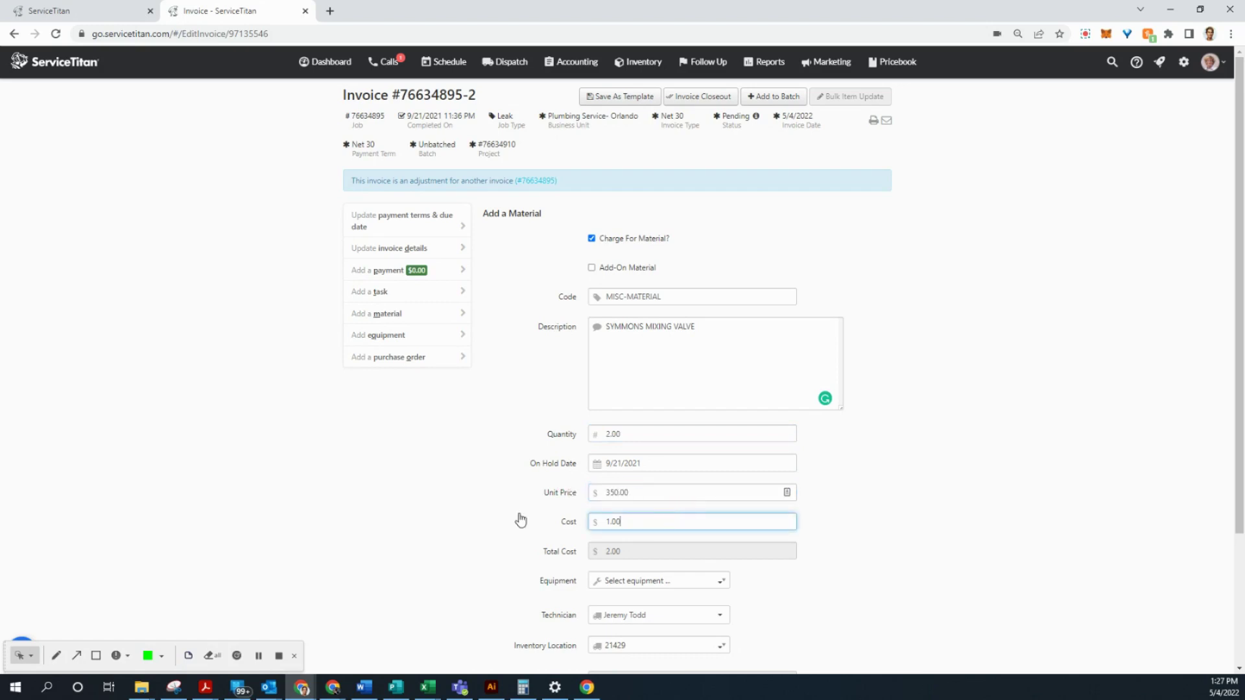
type("0")
left_click(935, 517)
scroll(647, 525, "down", 3)
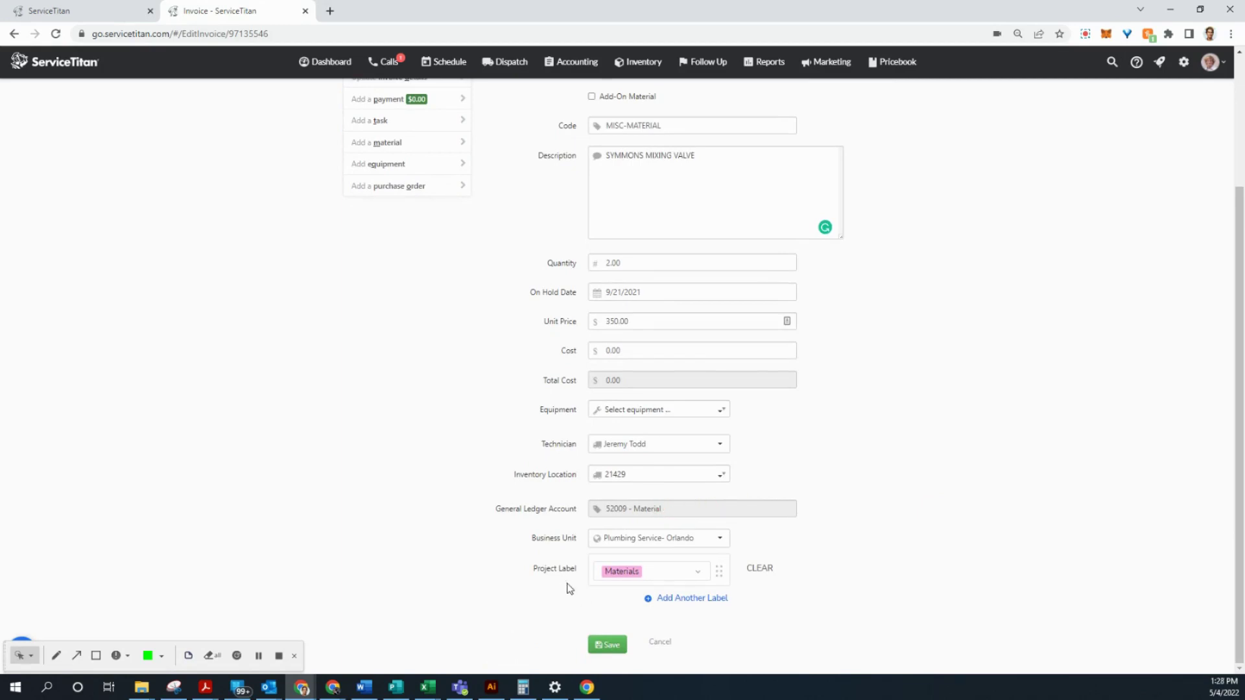
left_click(610, 650)
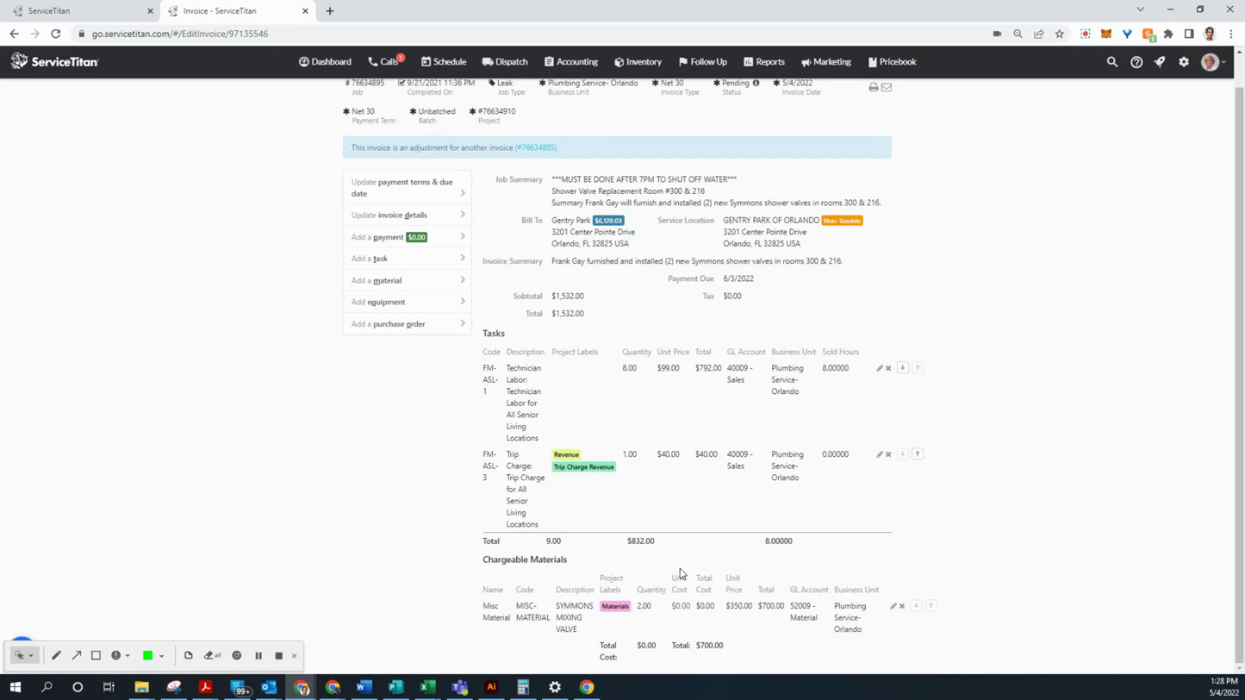
- Open original invoice #76634895 and view its adjustments: $-1,532.00 and $1,532.00 to Gentry Park
left_click_drag(592, 316, 546, 314)
scroll(639, 399, "up", 1)
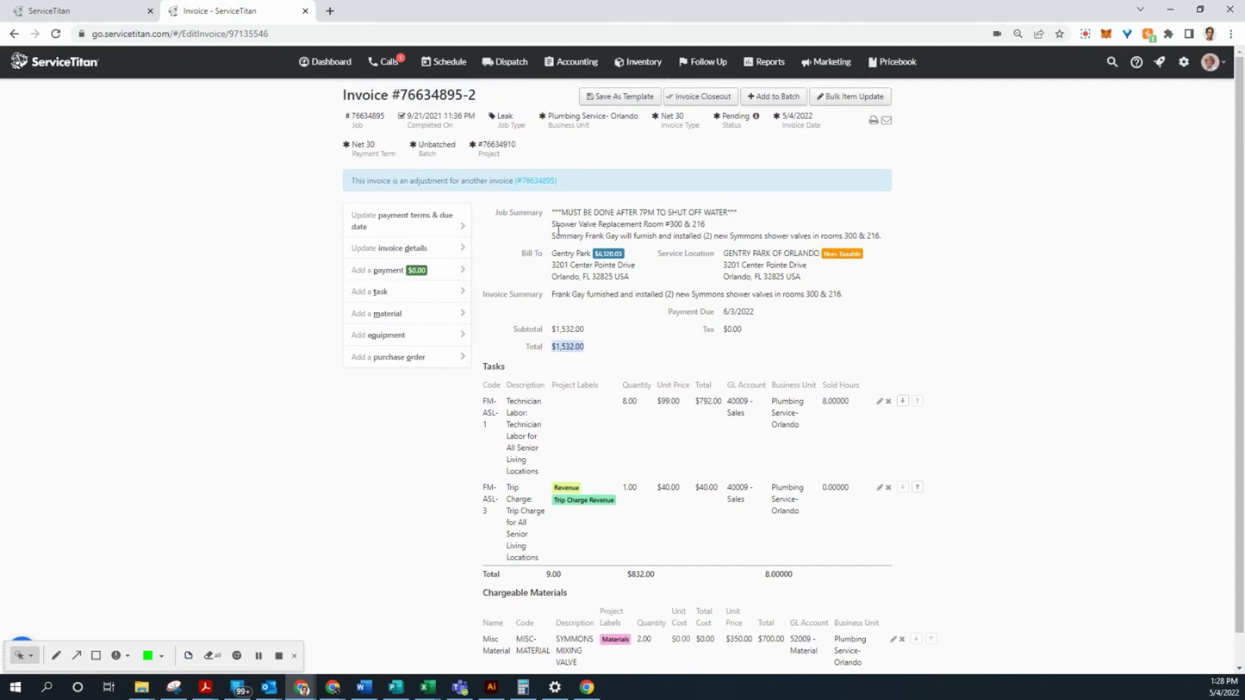
left_click(539, 183)
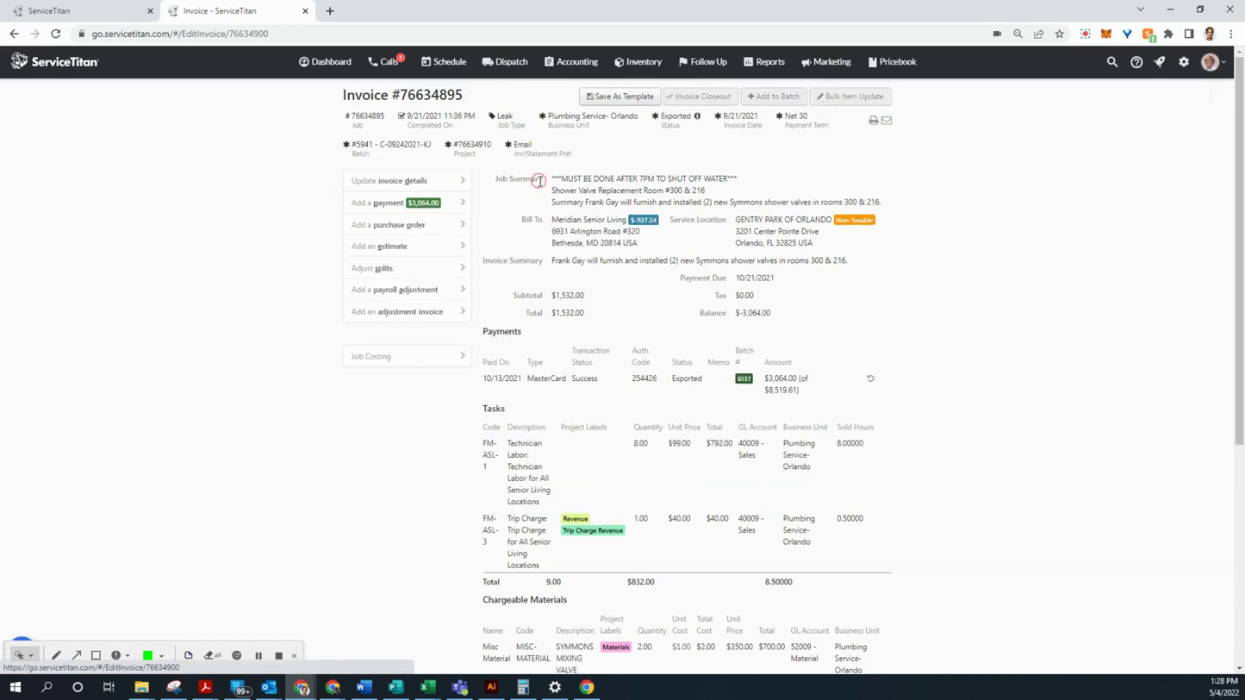
scroll(561, 311, "down", 5)
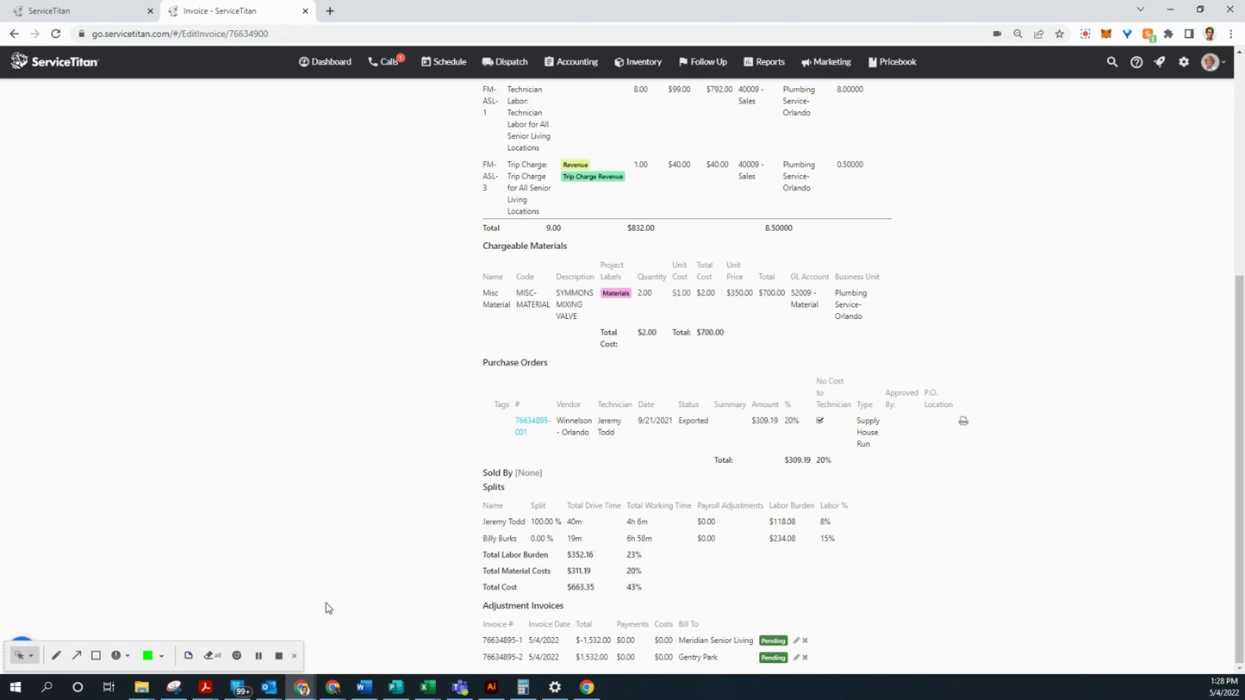
left_click(280, 655)
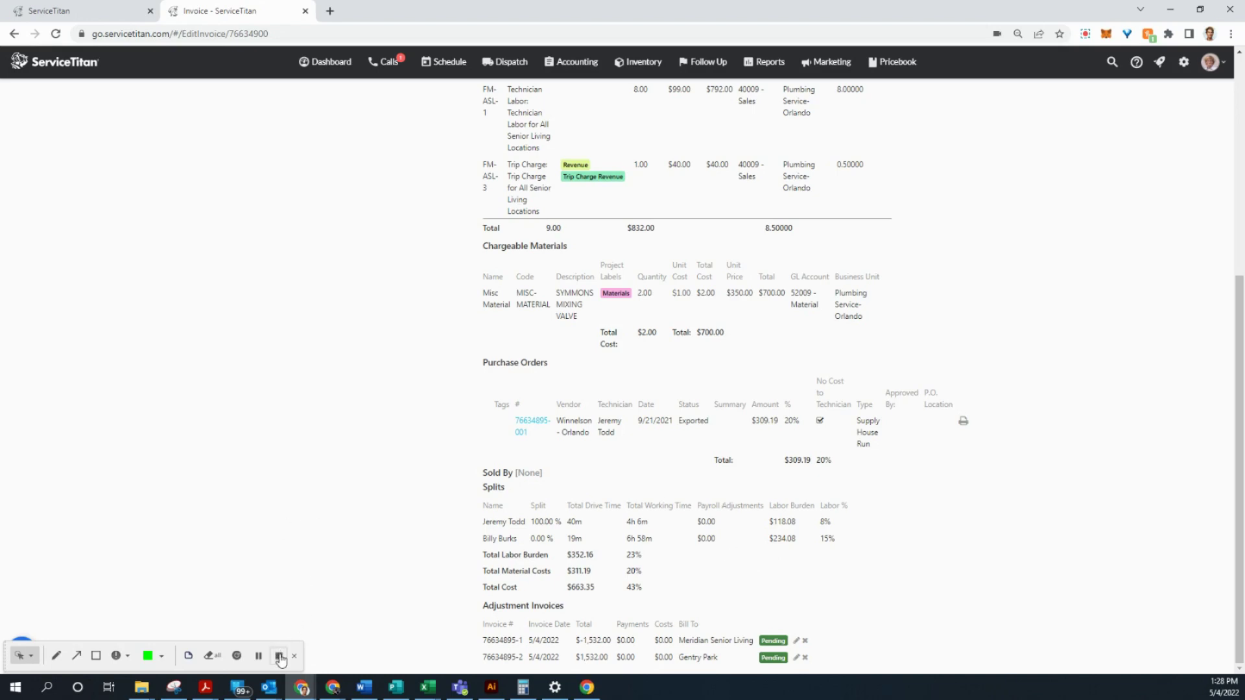